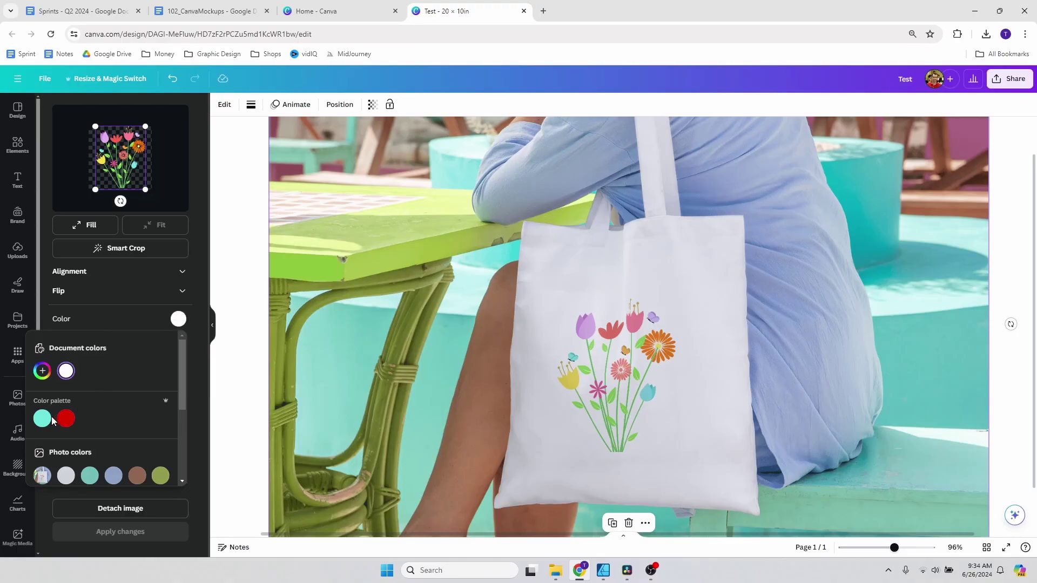
- Recolour the tote bag mockup with the teal swatch and apply the change
left_click(45, 424)
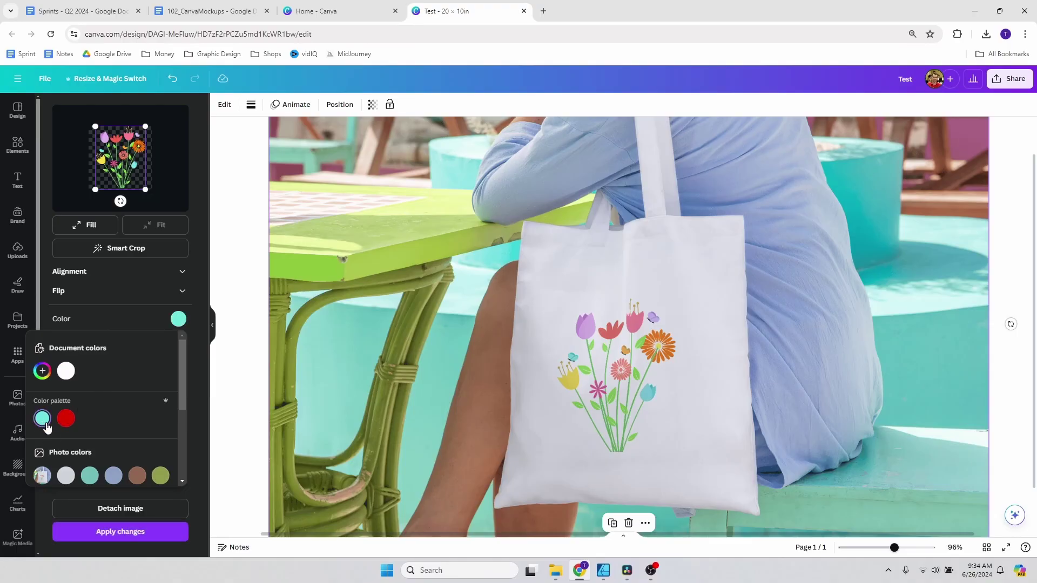
left_click(129, 532)
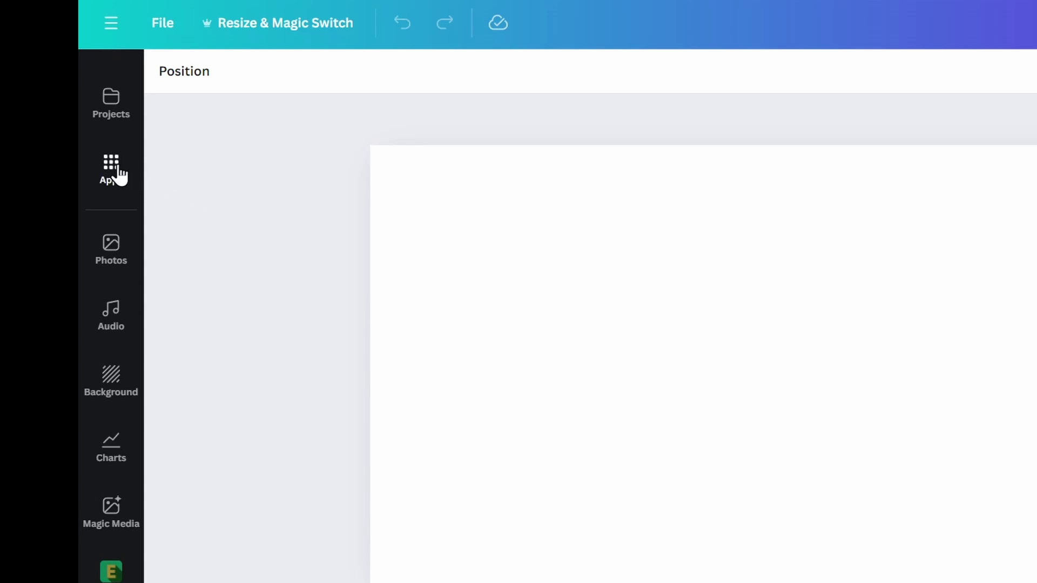
- Search the Apps for 'mocku' and open the Mockups app
left_click(111, 171)
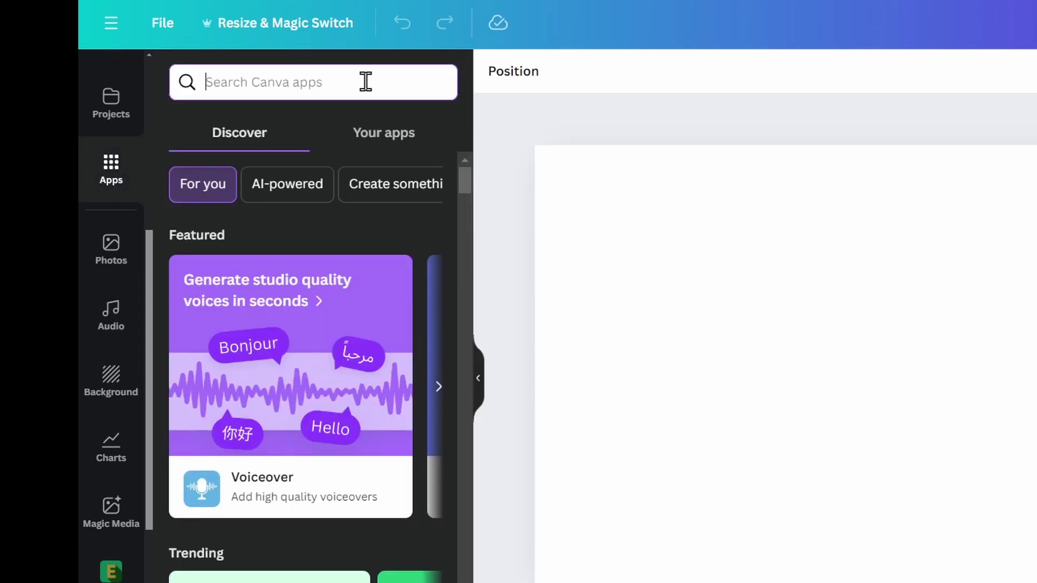
type("mockups")
key("Return")
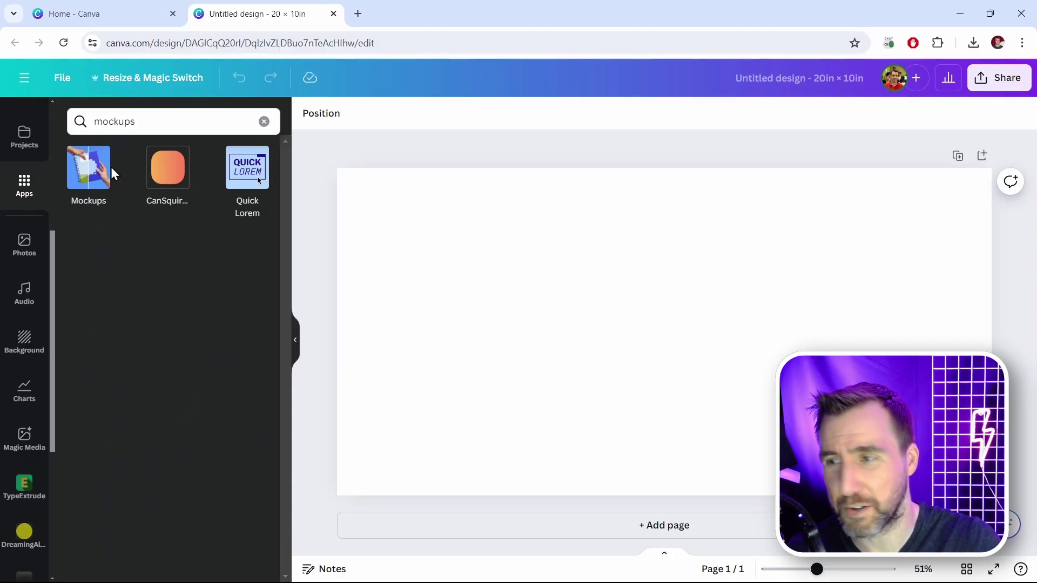
left_click(91, 183)
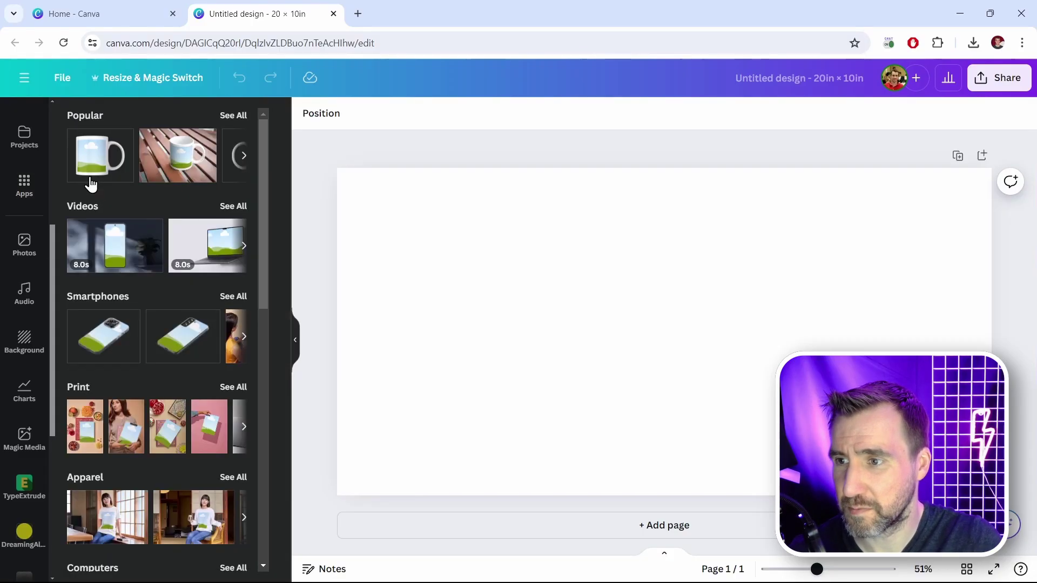
- Browse all Print mockups, then return to the categories and scroll down toward Apparel
left_click_drag(263, 124, 264, 129)
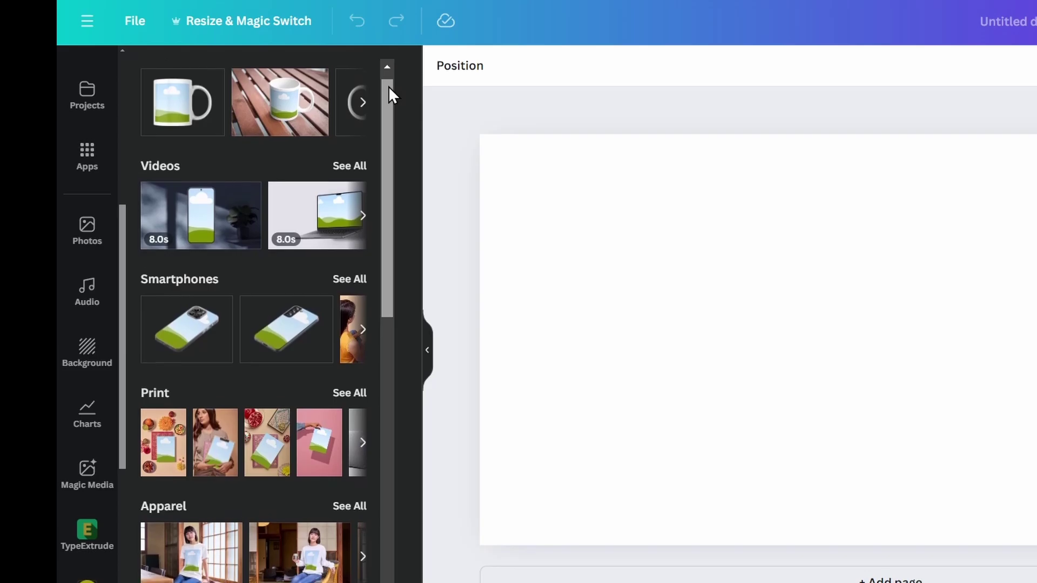
left_click_drag(388, 87, 392, 148)
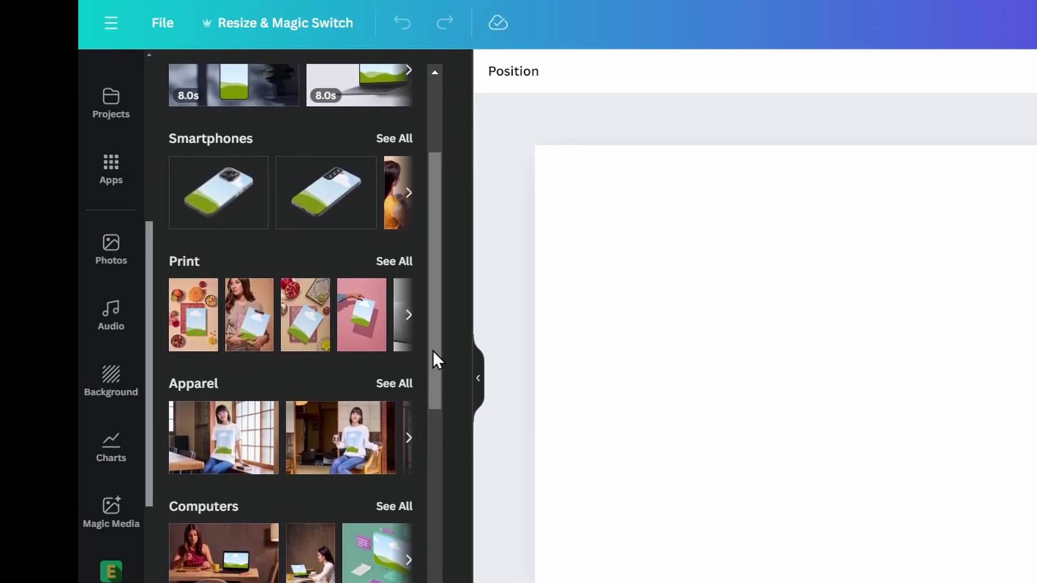
scroll(354, 370, "up", 3)
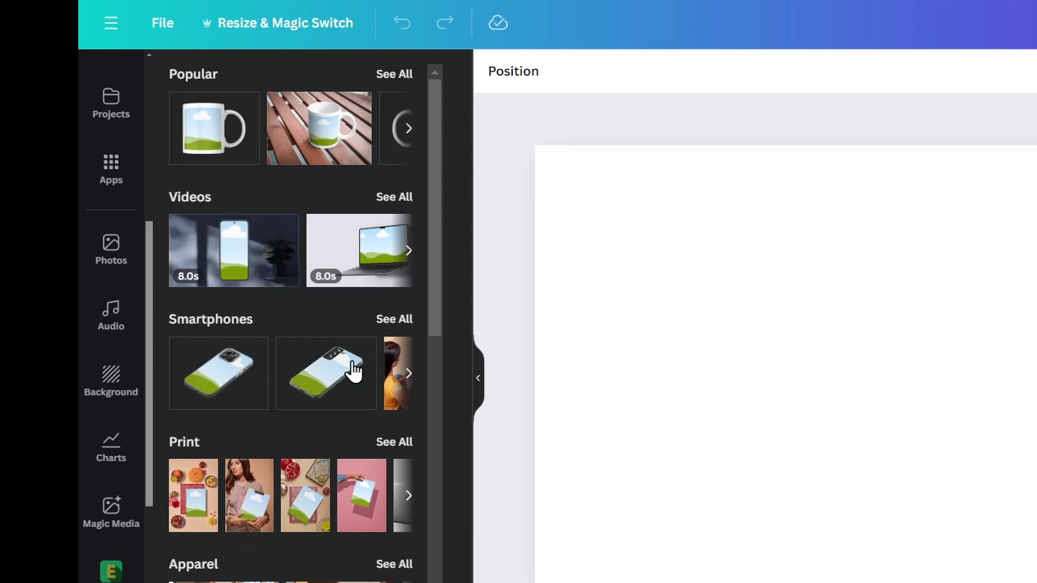
left_click(402, 444)
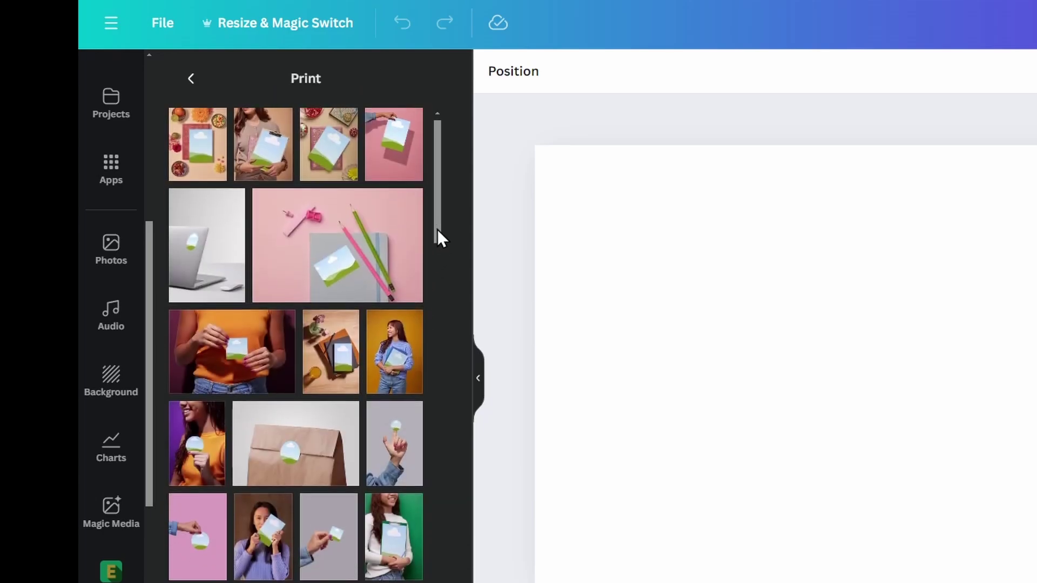
left_click_drag(436, 229, 438, 265)
scroll(439, 275, "down", 4)
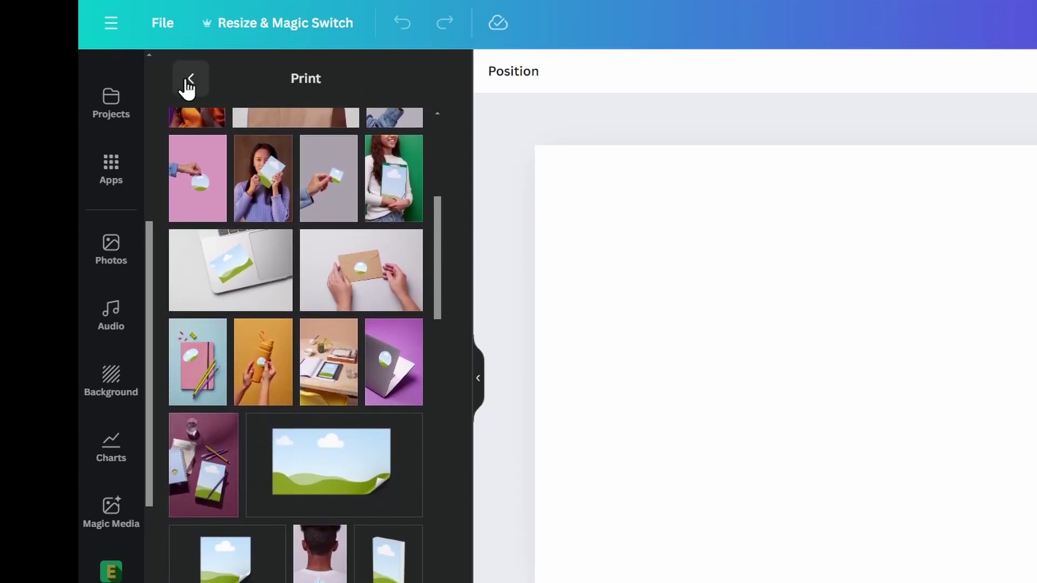
left_click(190, 80)
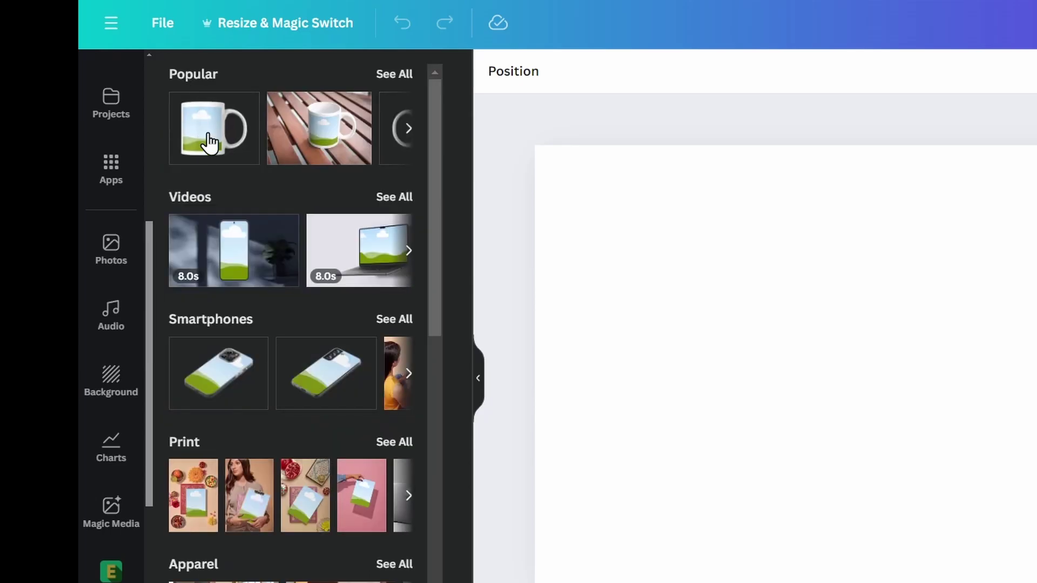
scroll(199, 380, "down", 4)
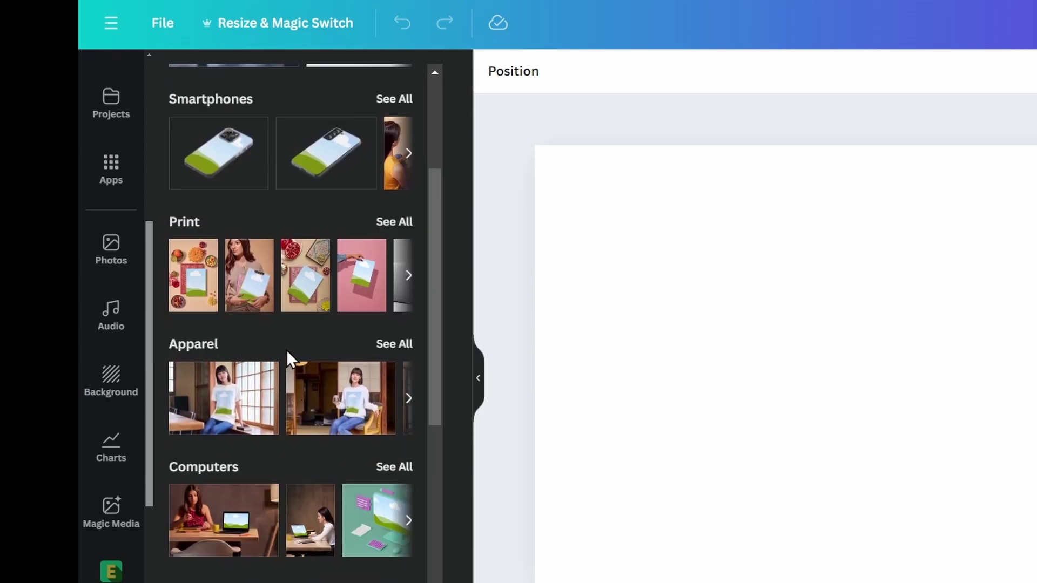
- Add the woman-in-white-t-shirt Apparel mockup and enlarge it to fill most of the page
left_click(391, 346)
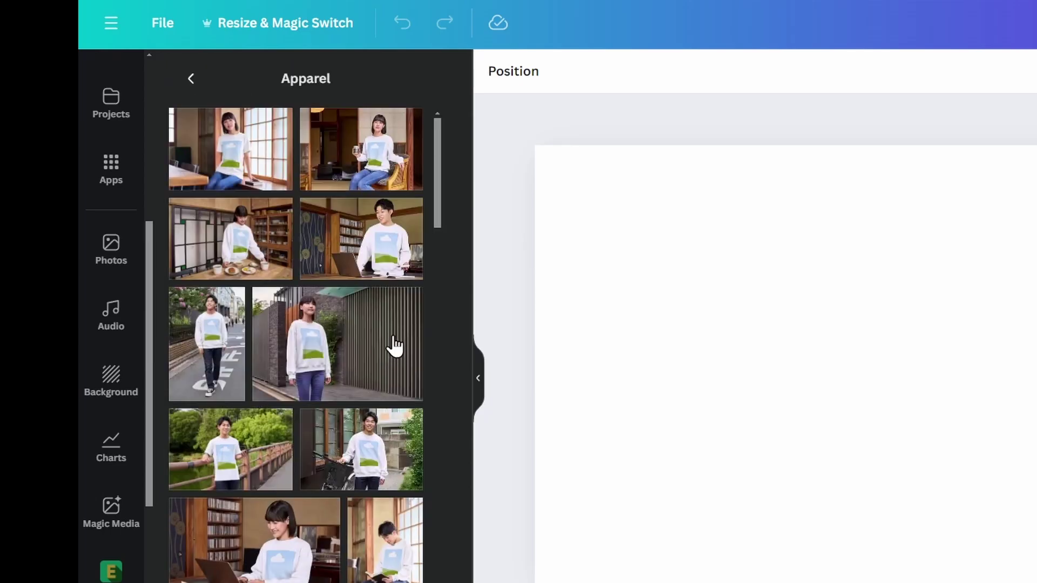
scroll(435, 186, "down", 3)
left_click_drag(442, 195, 446, 243)
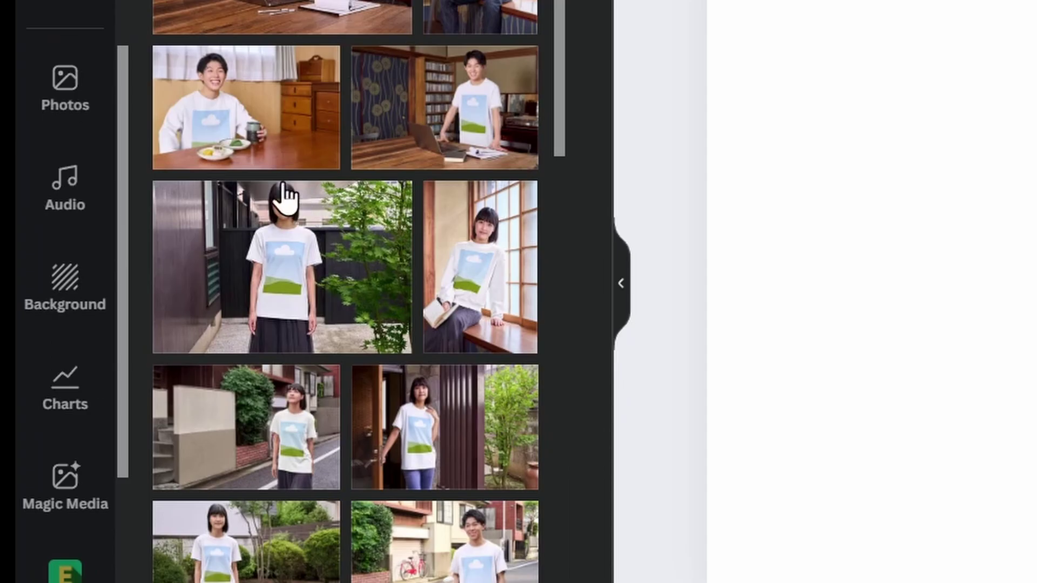
left_click(306, 258)
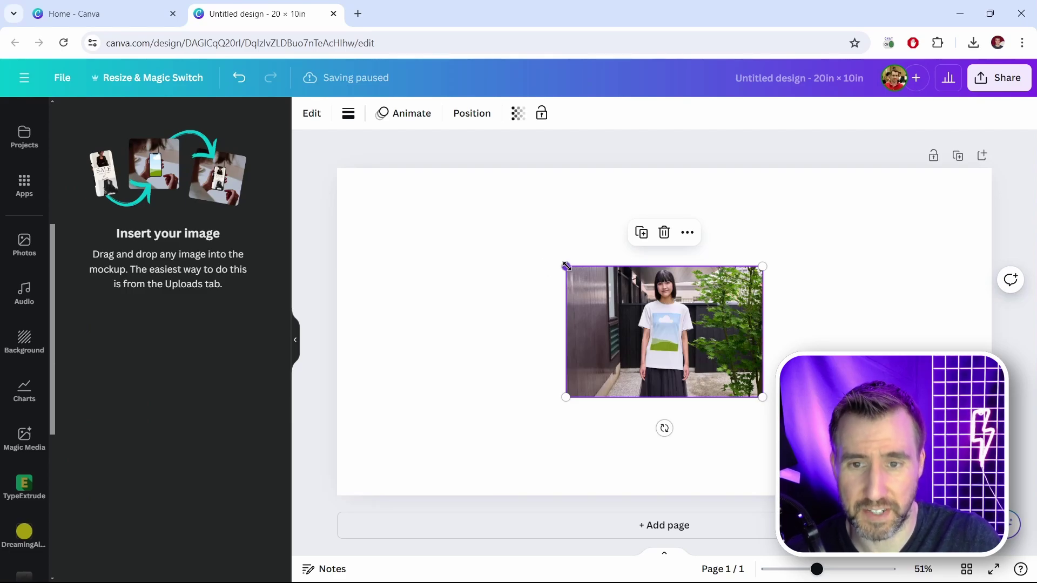
left_click_drag(565, 266, 421, 163)
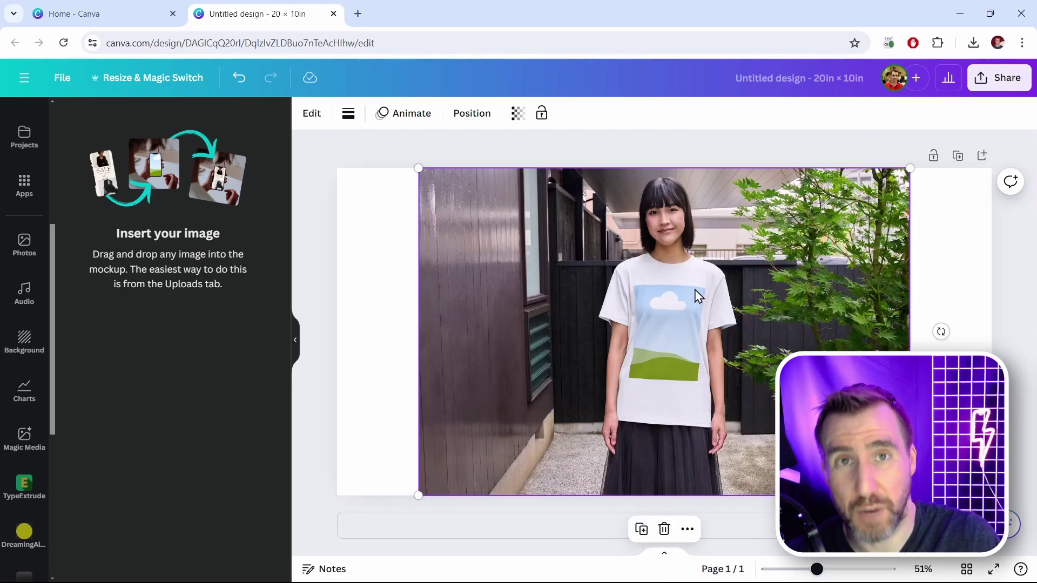
left_click(295, 340)
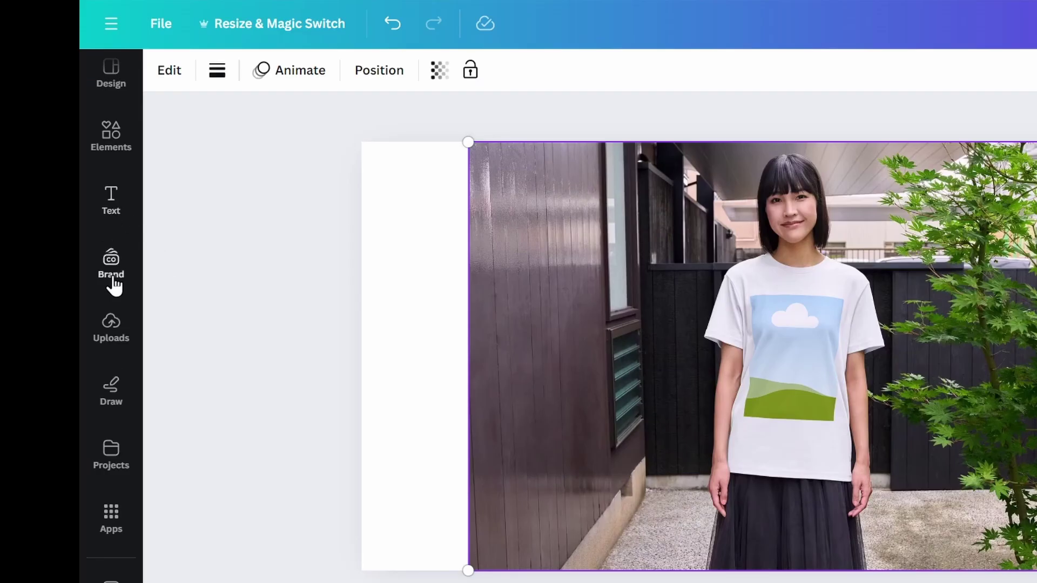
- Upload design.png from the computer into Uploads
left_click(111, 329)
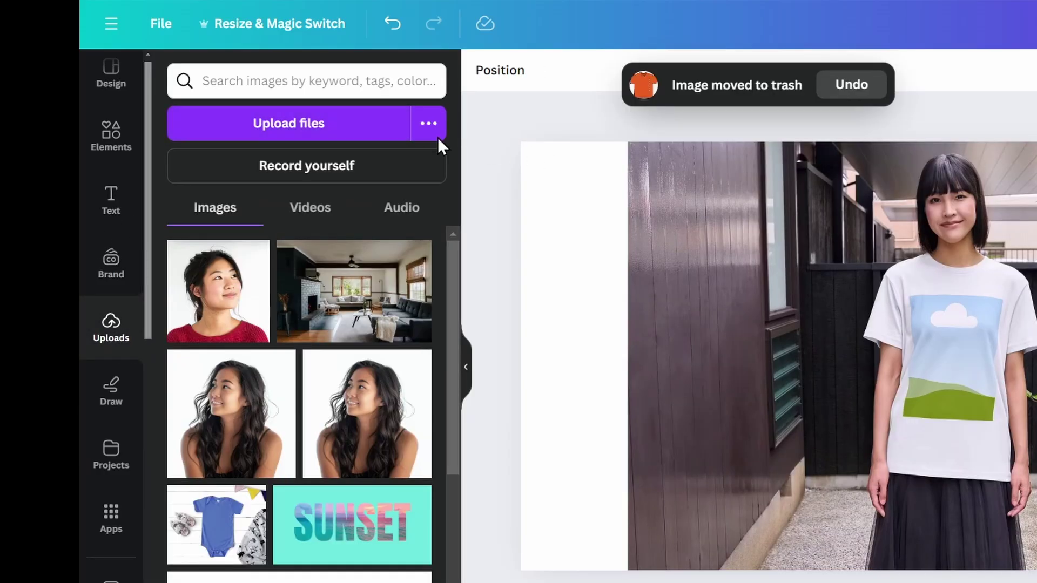
left_click(332, 127)
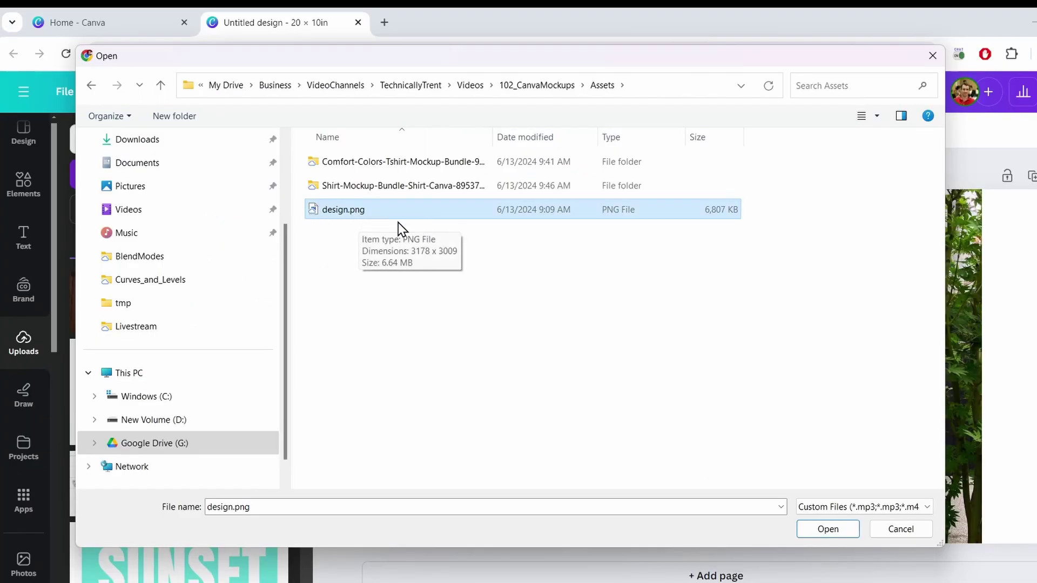
left_click(827, 529)
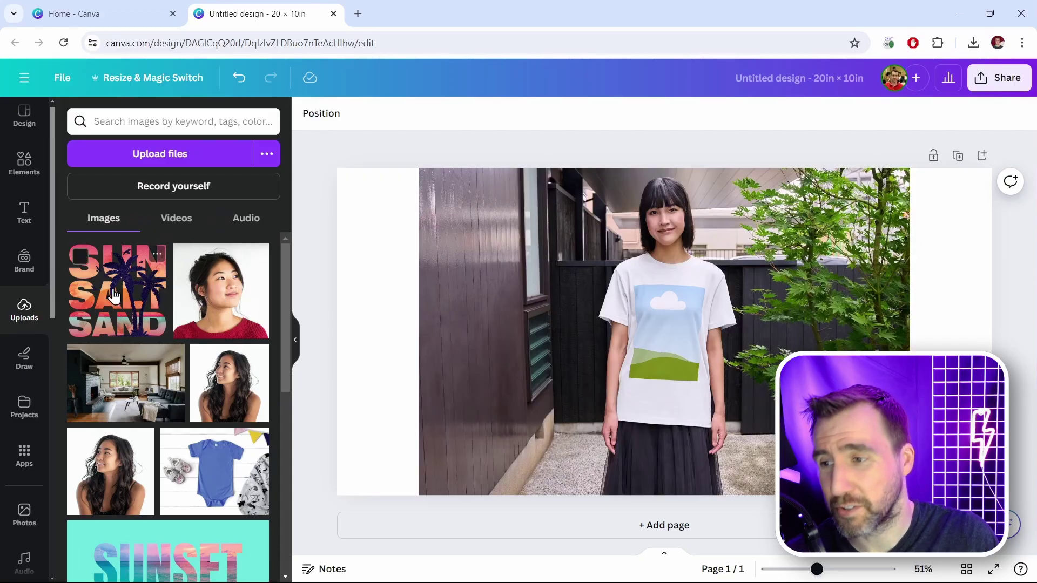
- Drag the SUN SALT SAND design onto the woman's t-shirt mockup
left_click_drag(415, 244, 807, 178)
left_click_drag(345, 227, 682, 314)
left_click_drag(570, 274, 571, 274)
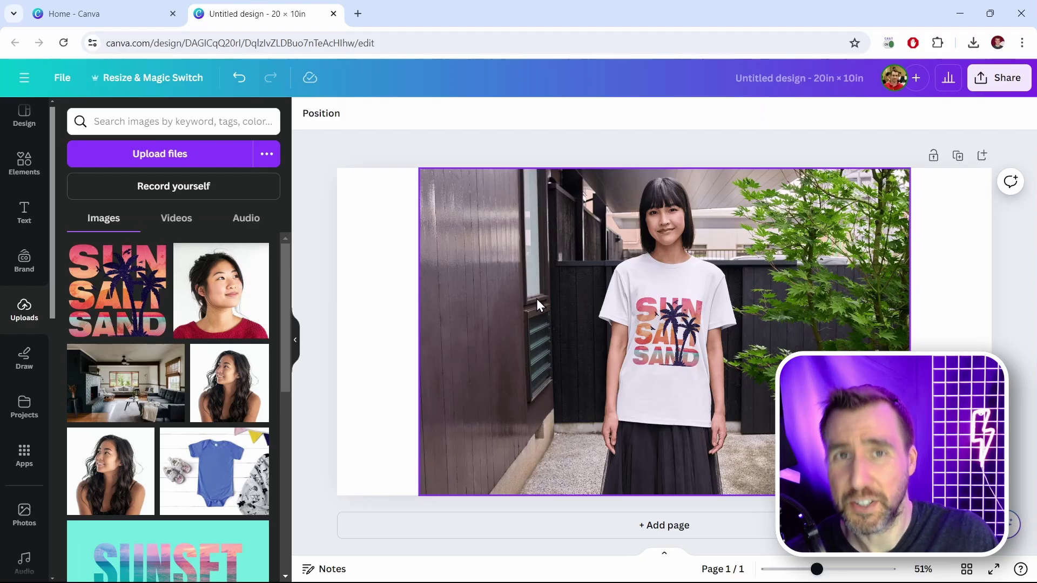
left_click(601, 260)
- Shift the SUN SALT SAND design higher, set it to Fill the print area, and apply
left_click(600, 261)
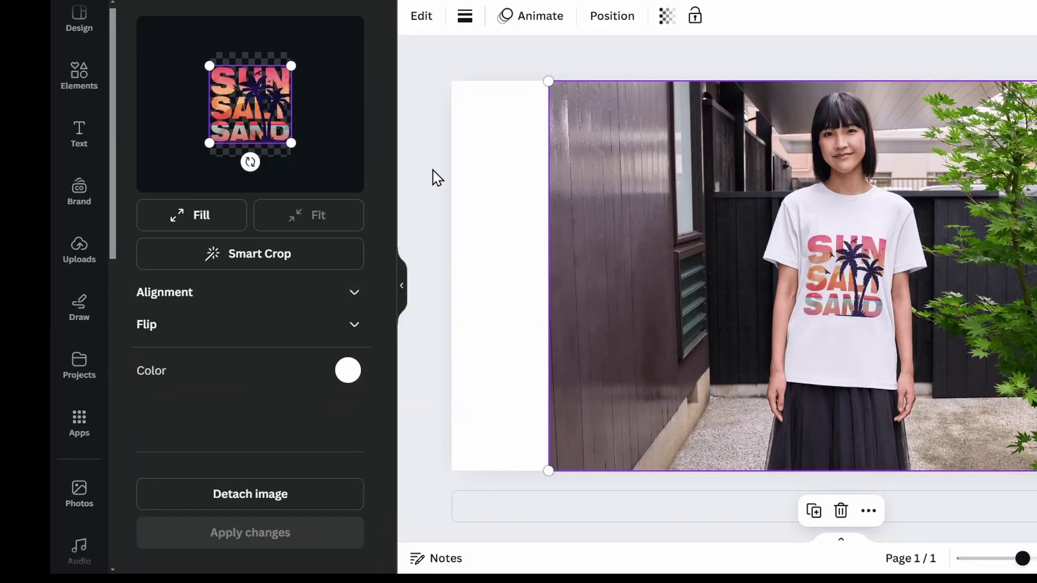
left_click_drag(260, 117, 261, 106)
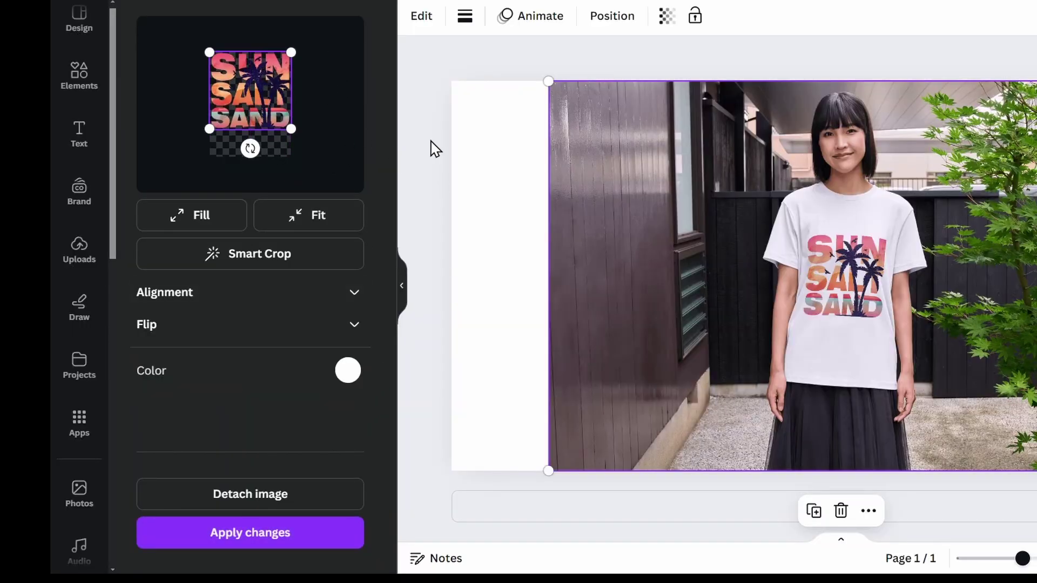
left_click(251, 534)
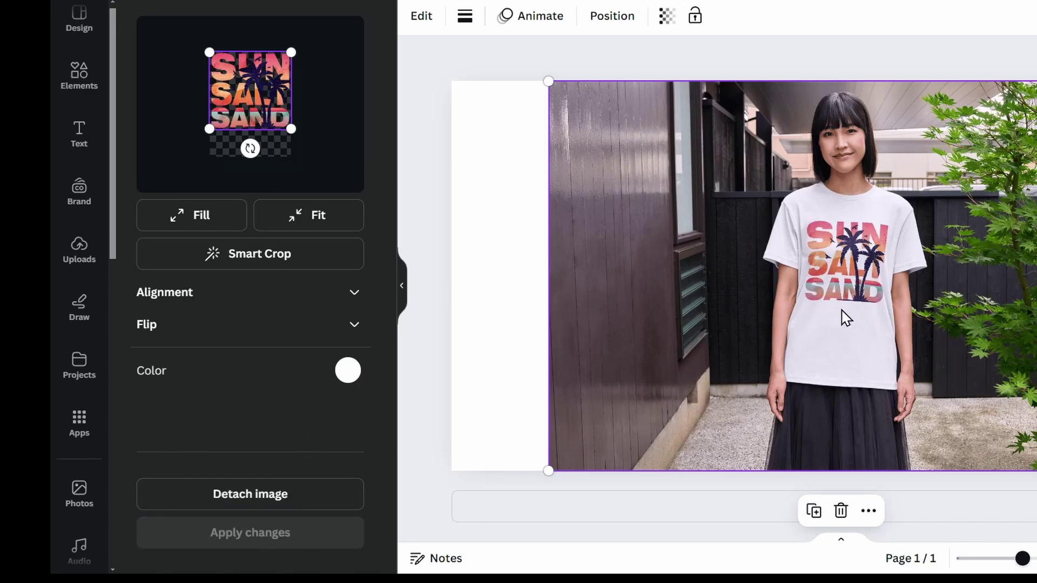
left_click(221, 214)
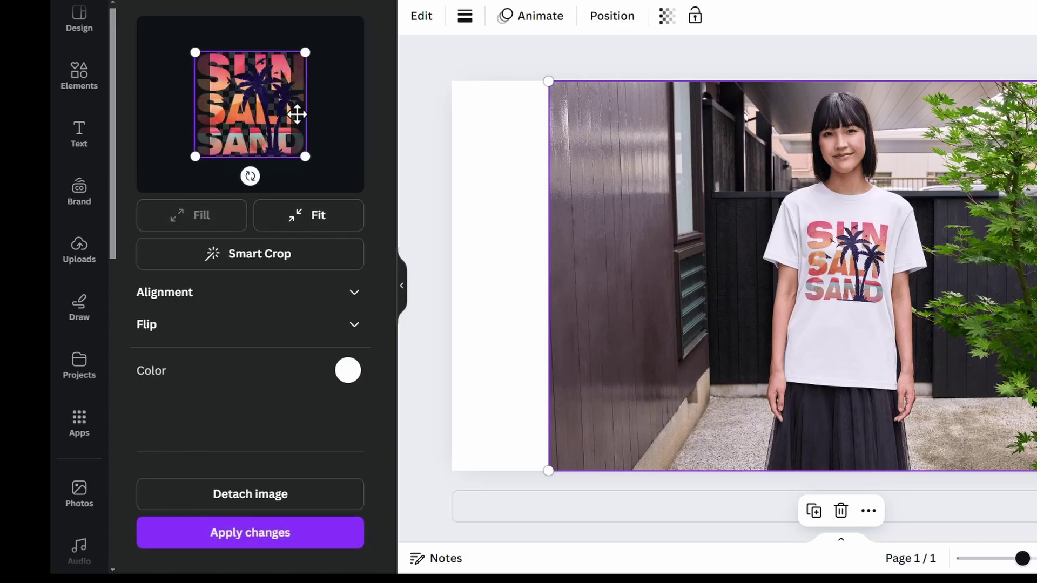
left_click(250, 535)
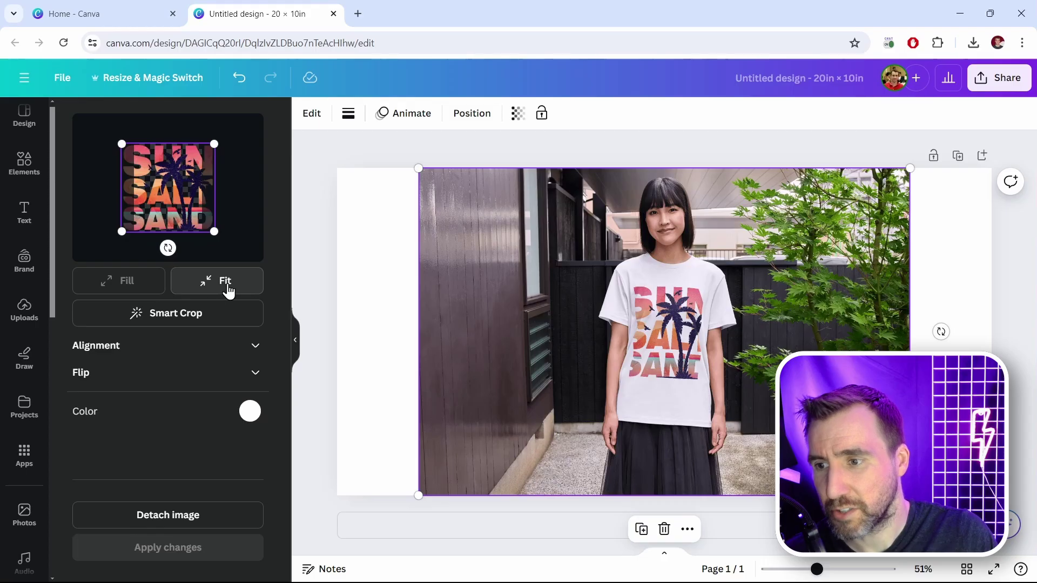
left_click(229, 281)
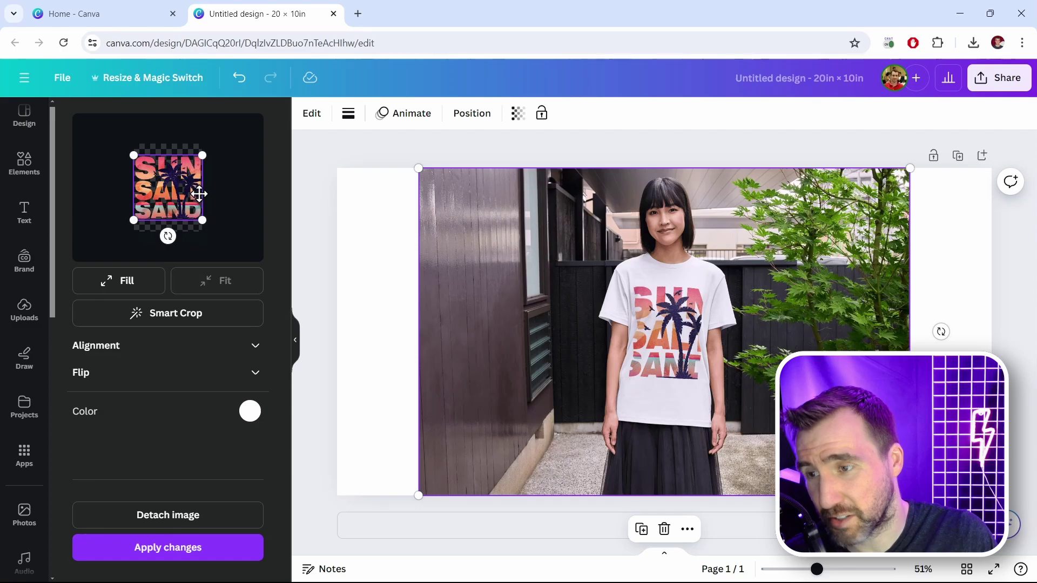
- Try top, bottom, right and left alignment, Fit, and a horizontal flip, ending unflipped
left_click(179, 342)
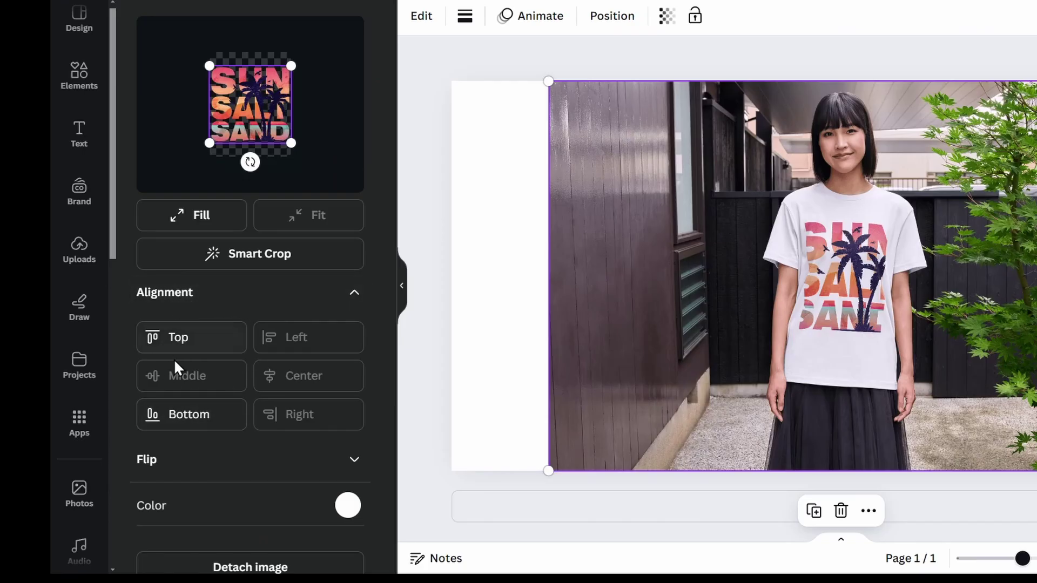
left_click(205, 340)
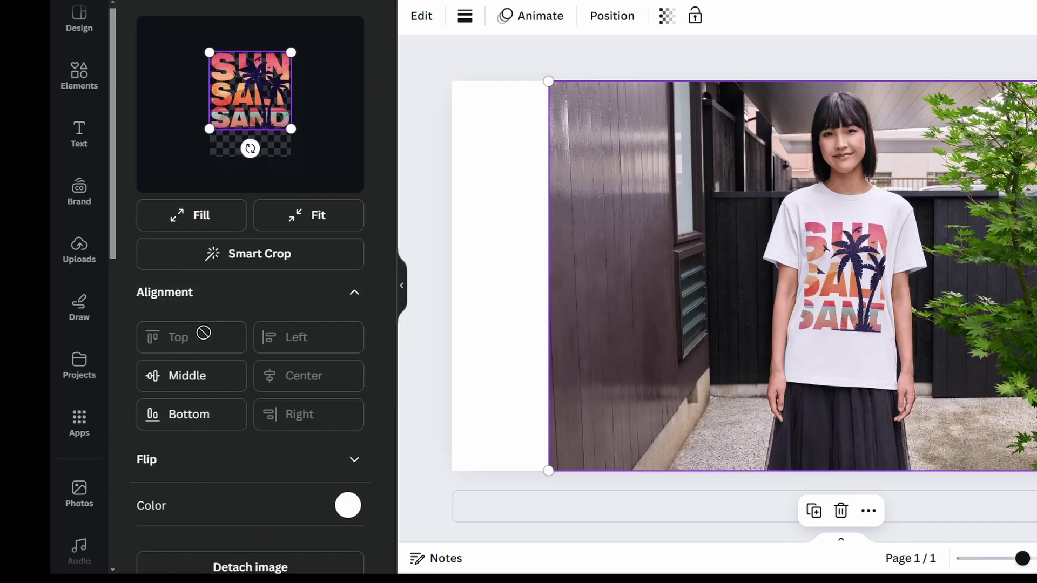
left_click(206, 421)
left_click(296, 414)
left_click(300, 340)
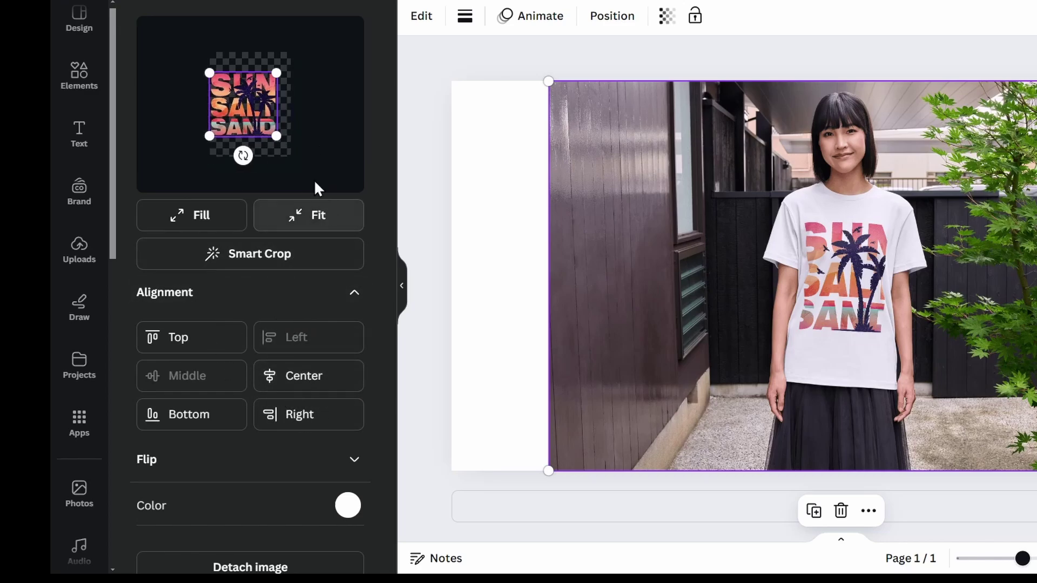
left_click(319, 216)
left_click(211, 459)
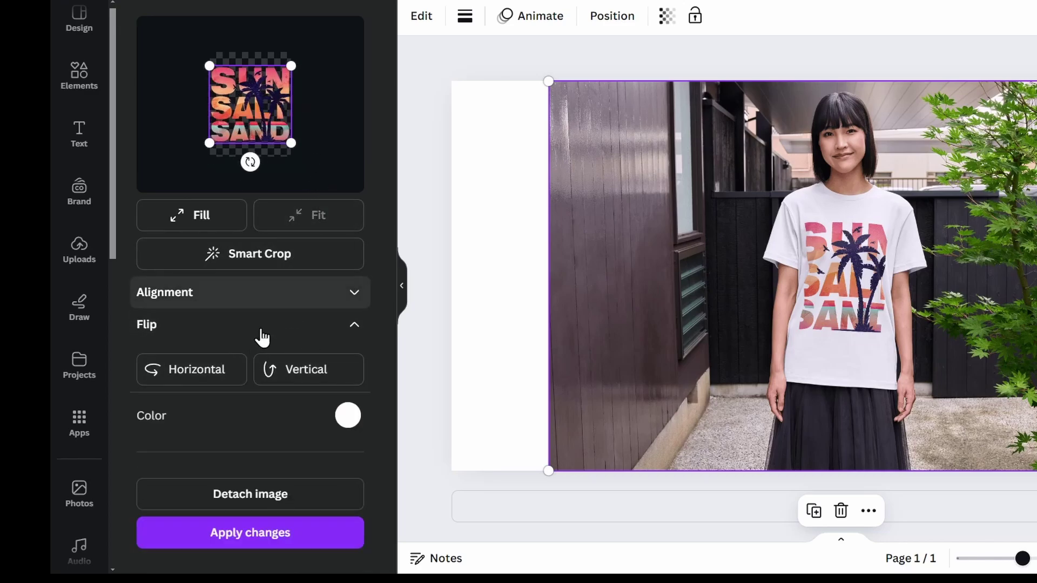
left_click(212, 375)
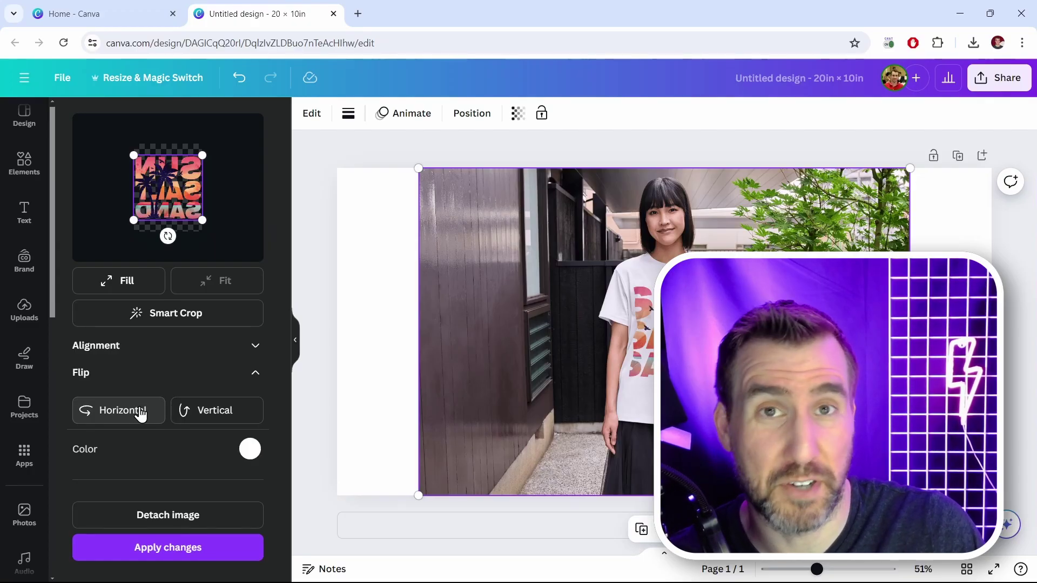
left_click(145, 412)
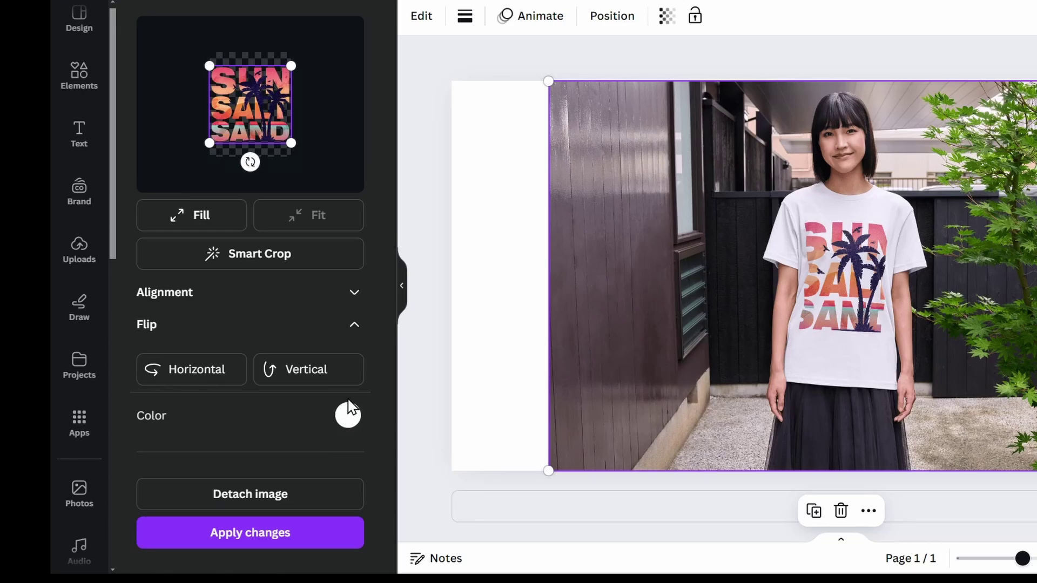
- Recolour the shirt to the teal palette swatch and apply
left_click(347, 416)
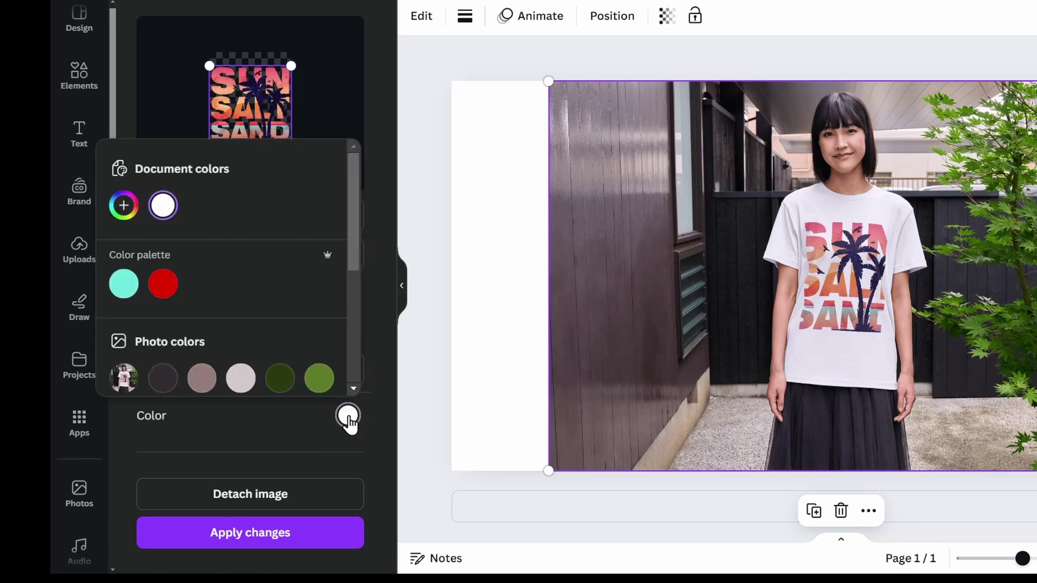
left_click(124, 285)
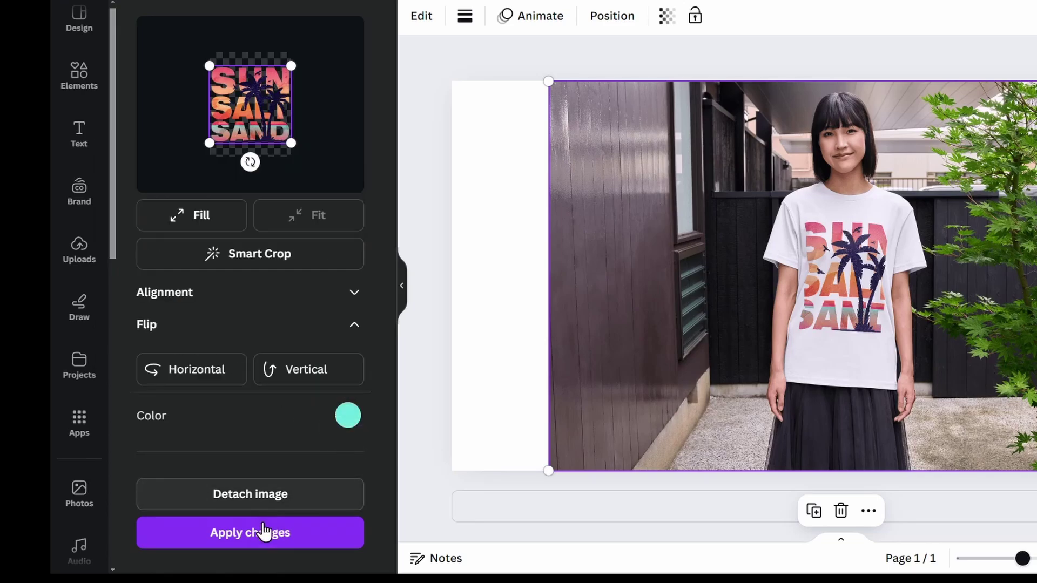
left_click(252, 533)
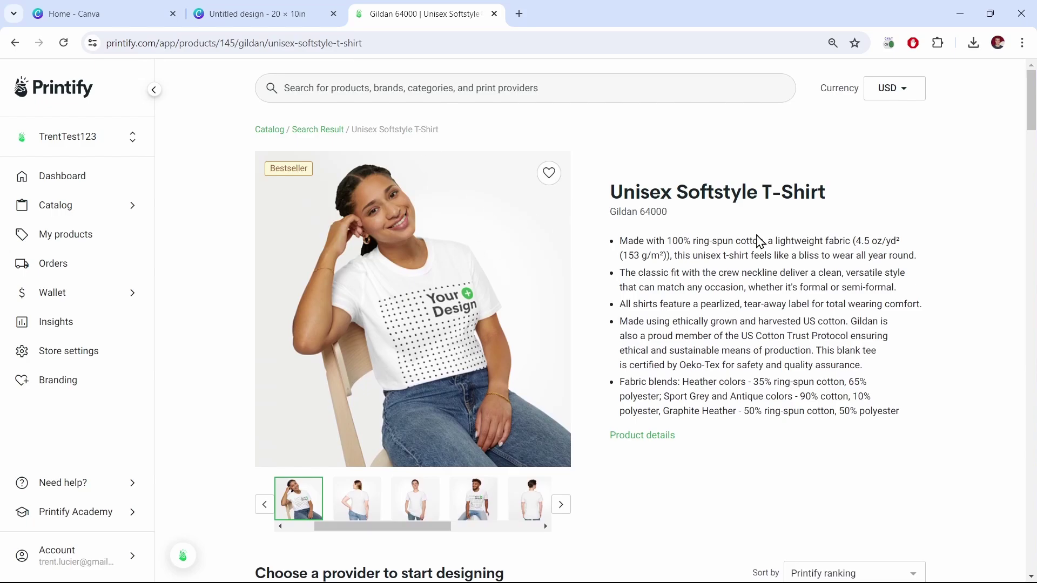
- Show the Gildan 64000 tee in Tropical Blue on Printify and rectangle-snip the shirt
scroll(760, 241, "down", 3)
left_click(860, 535)
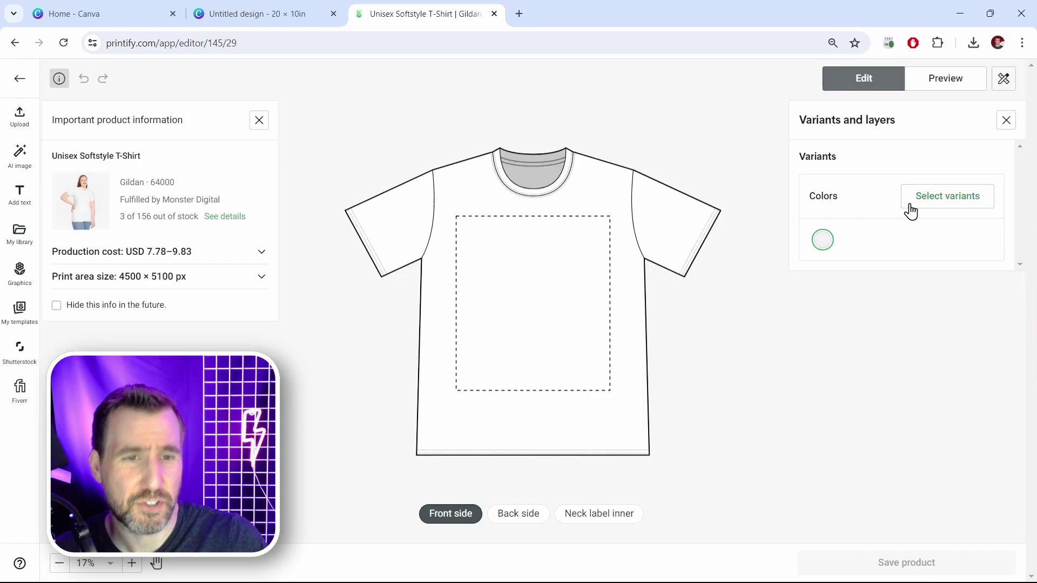
left_click(931, 201)
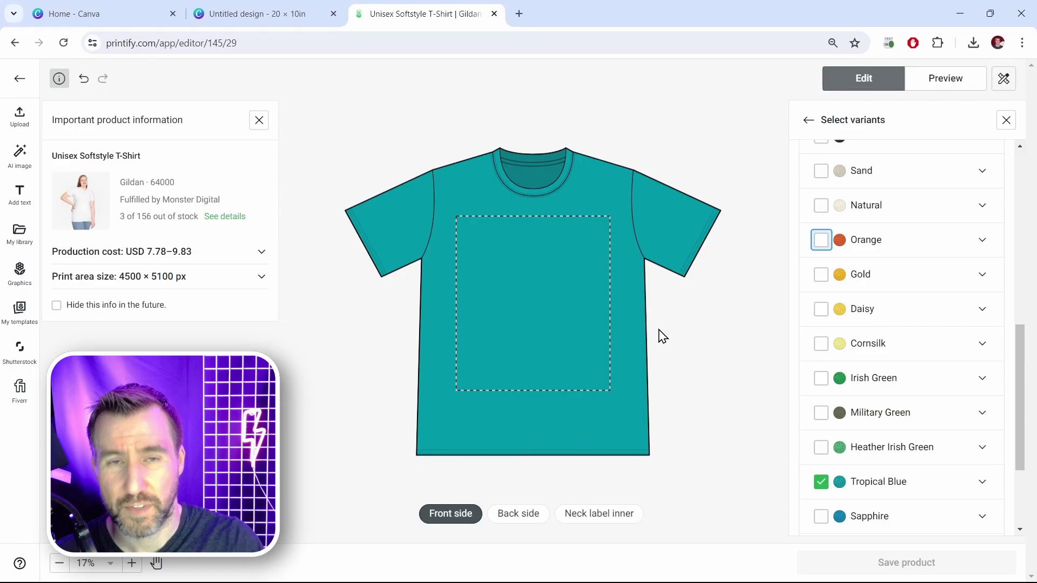
key("super+shift+s")
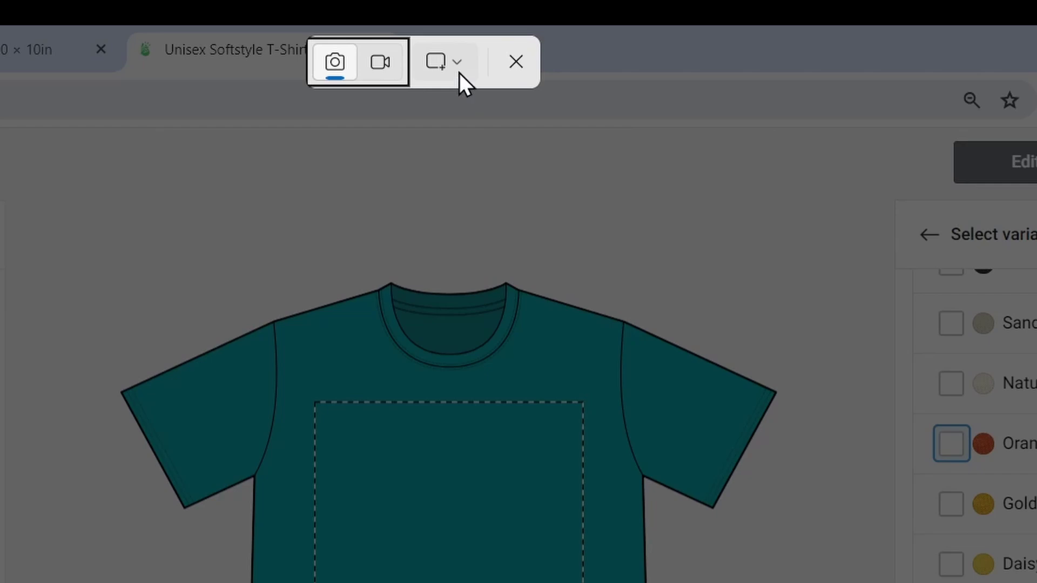
left_click(527, 19)
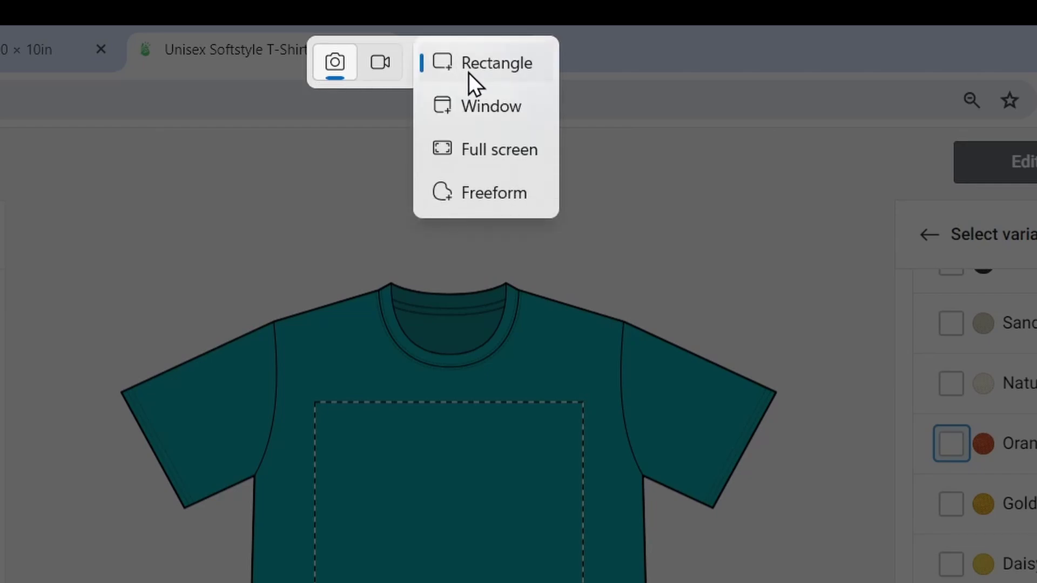
left_click(503, 63)
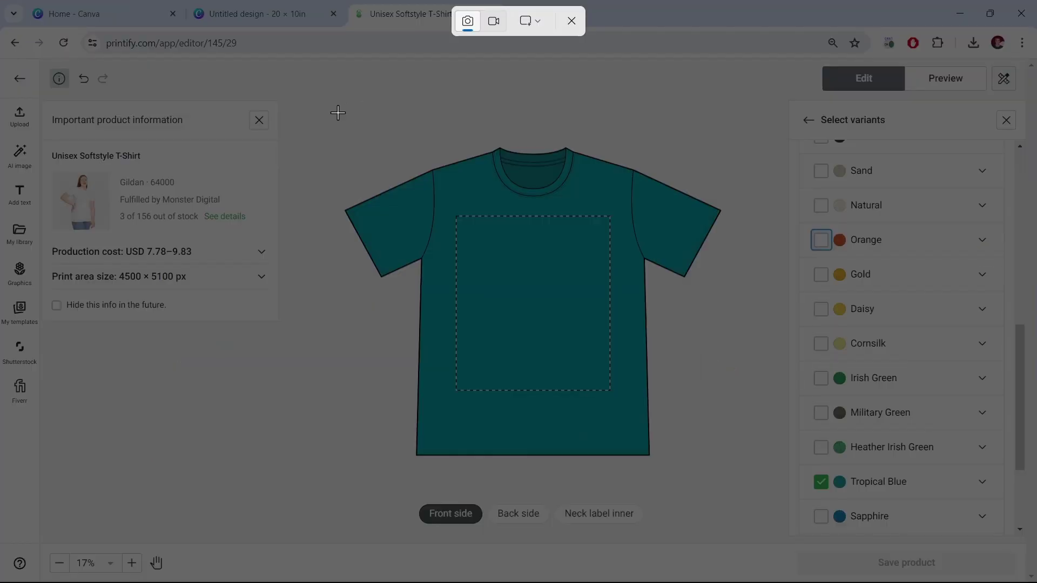
left_click_drag(105, 219, 825, 582)
left_click_drag(750, 493, 751, 497)
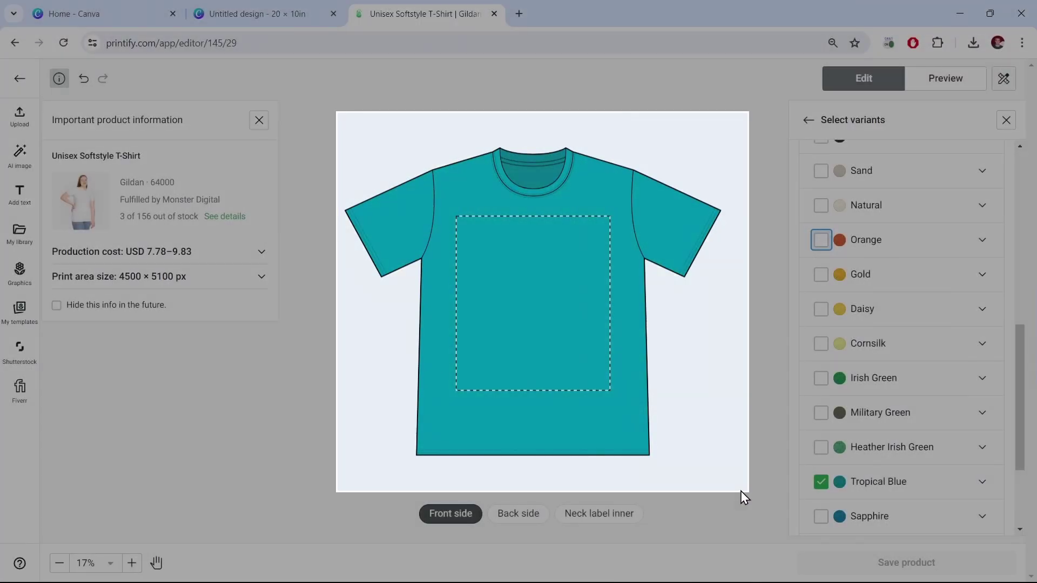
- Paste the shirt snip into Canva, shrink it to about 1.9 by 1.7, and place it in the left margin
left_click(268, 16)
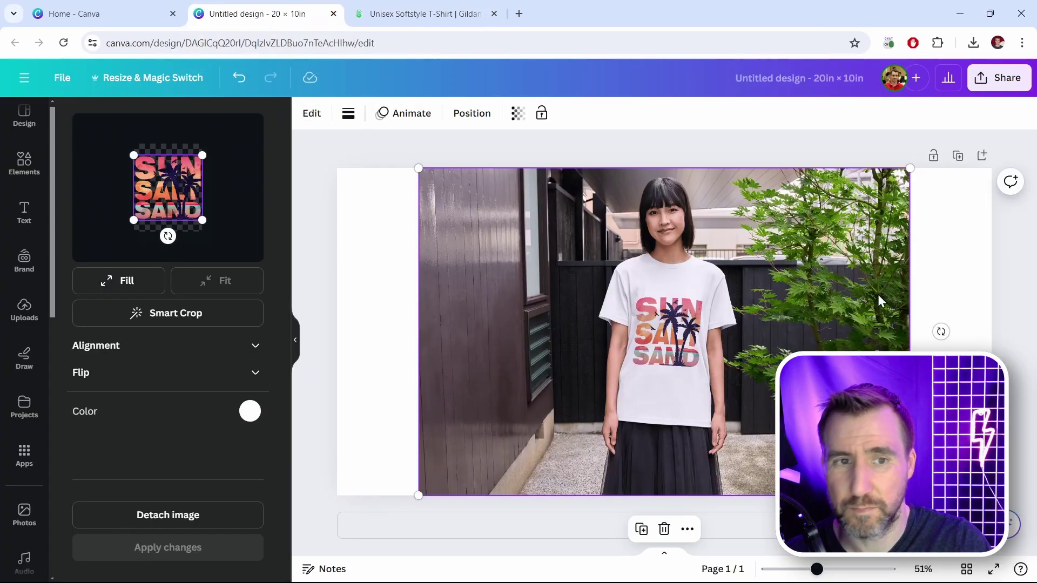
key("ctrl+v")
left_click_drag(657, 347, 371, 200)
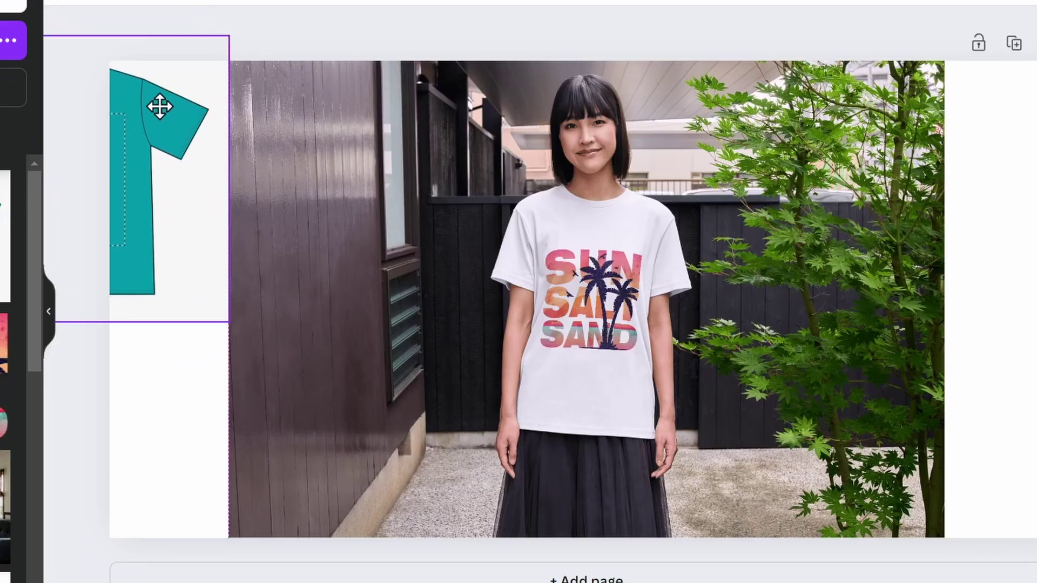
left_click_drag(423, 151, 315, 207)
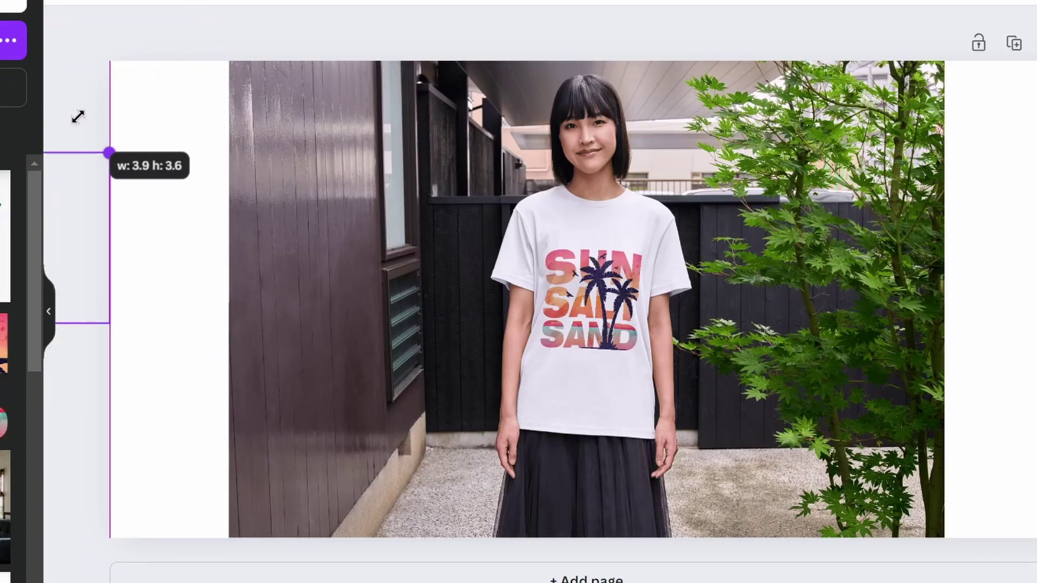
left_click_drag(78, 117, 77, 117)
left_click_drag(84, 201, 188, 119)
left_click_drag(211, 75, 81, 135)
left_click_drag(81, 187, 183, 108)
- Set the mockup shirt colour to #0097A9 by eyedropping the teal from the Printify snip
key("Escape")
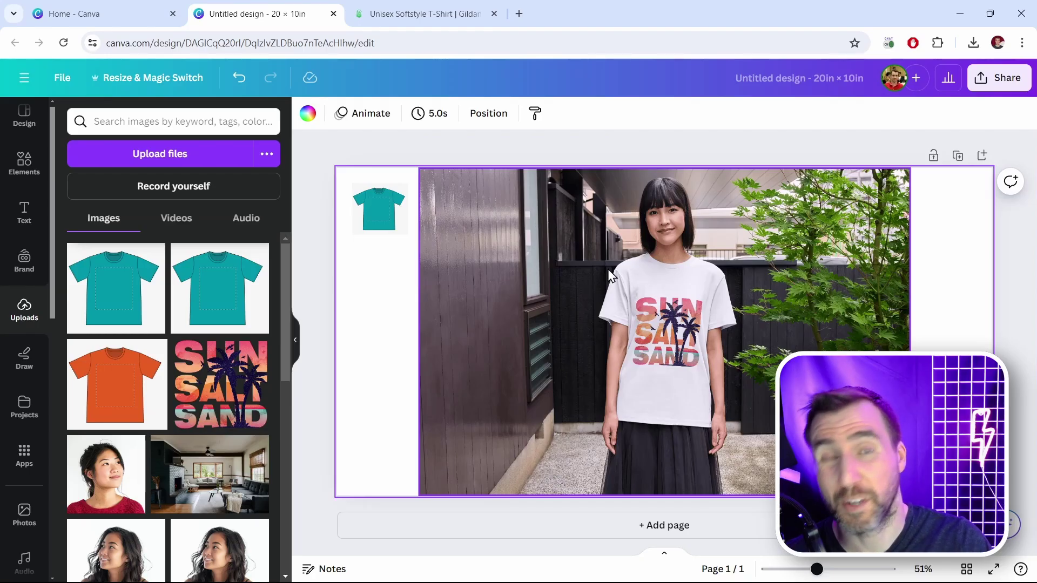
double_click(626, 283)
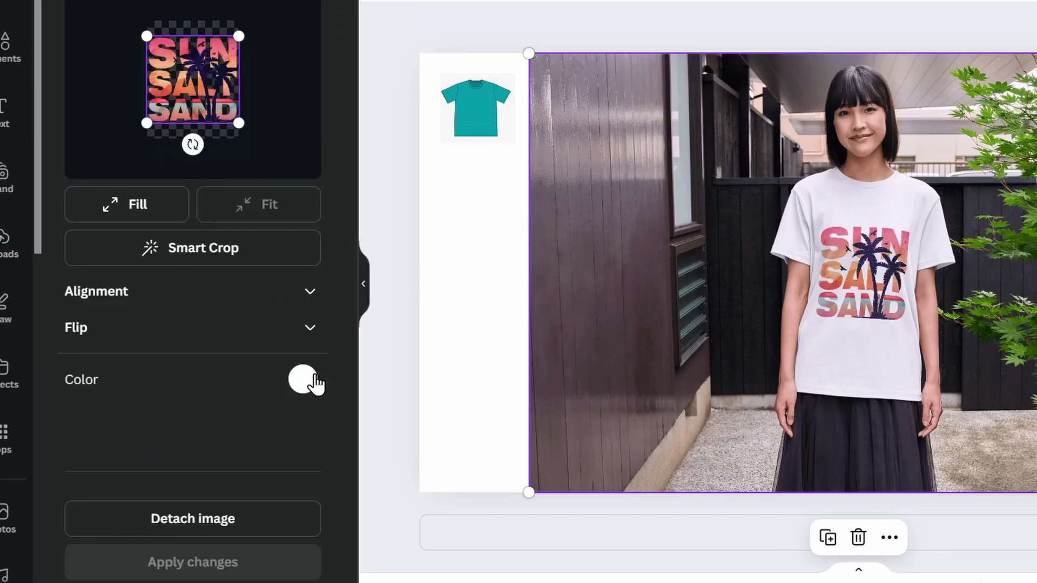
left_click(303, 380)
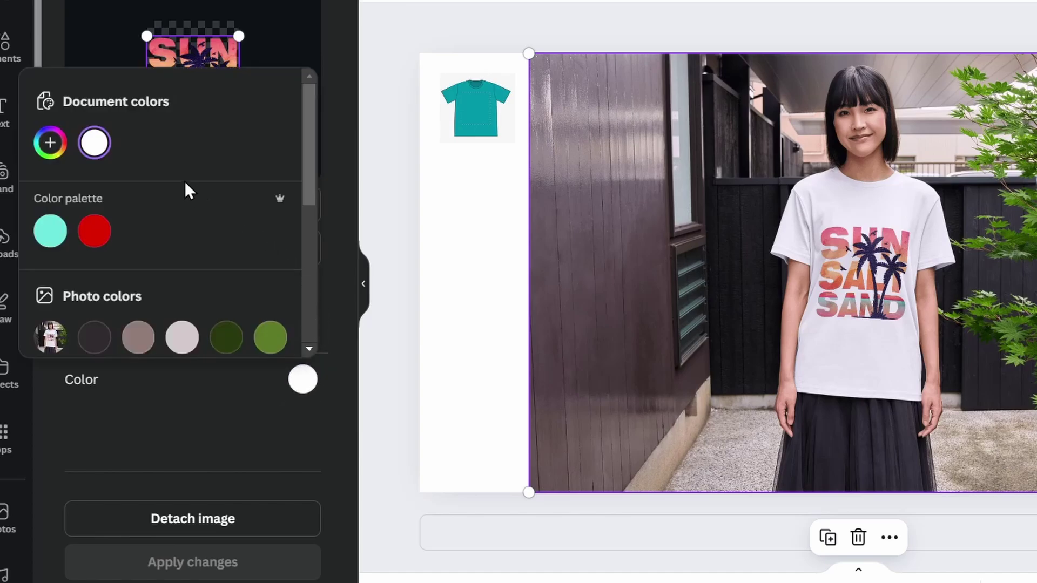
left_click(51, 145)
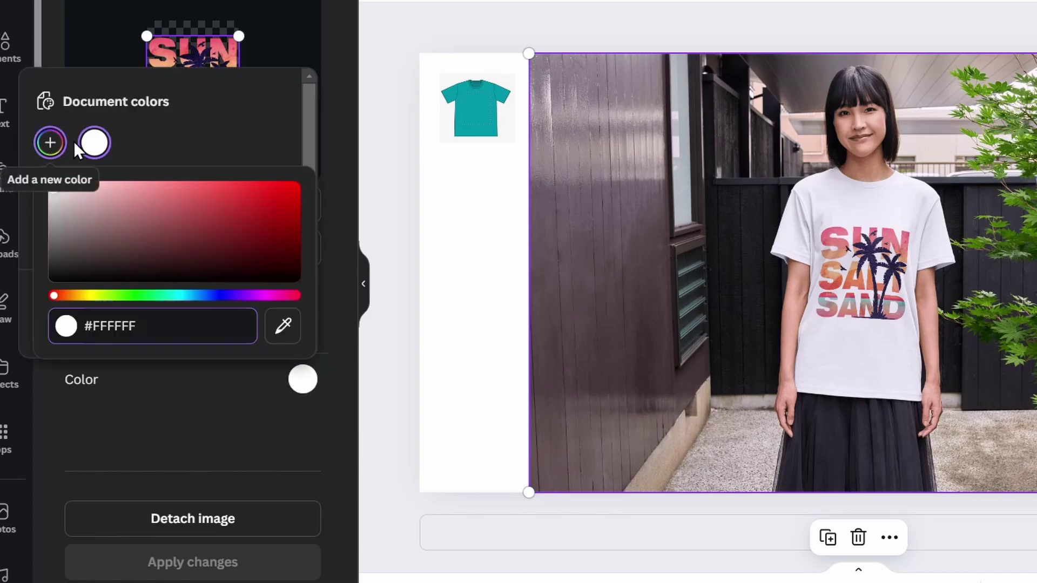
left_click(283, 327)
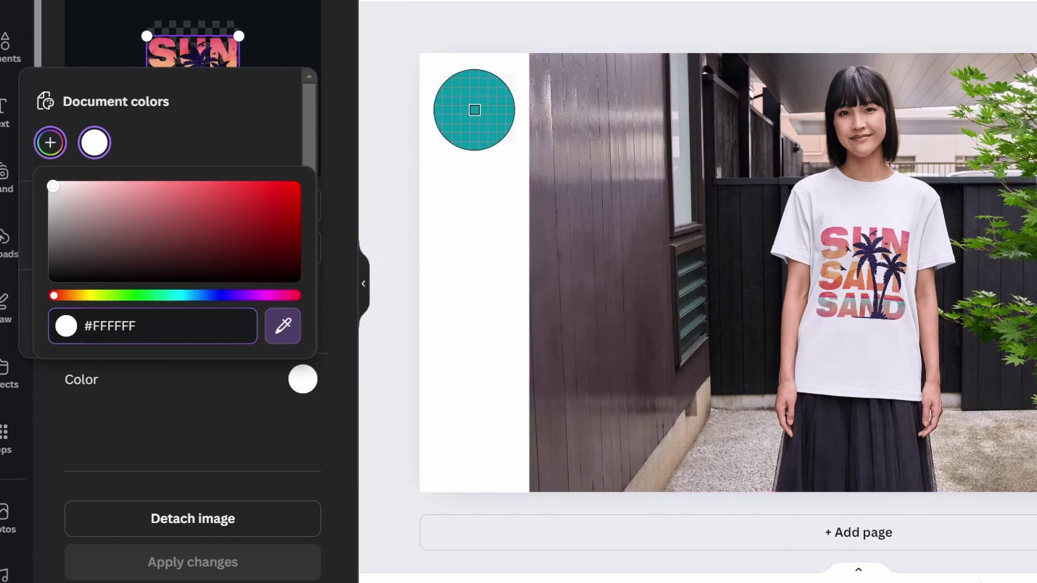
left_click(478, 108)
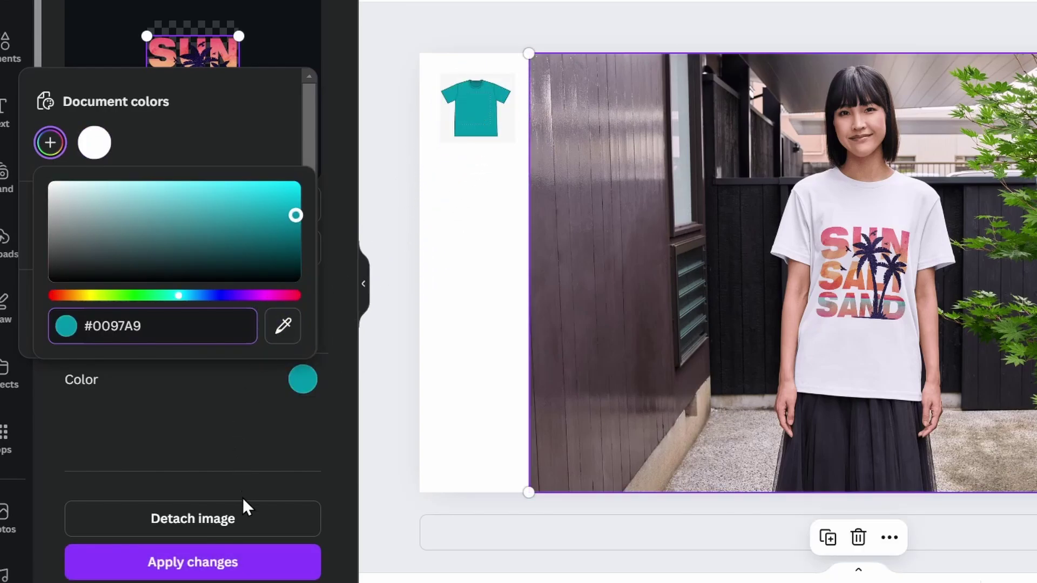
left_click(255, 469)
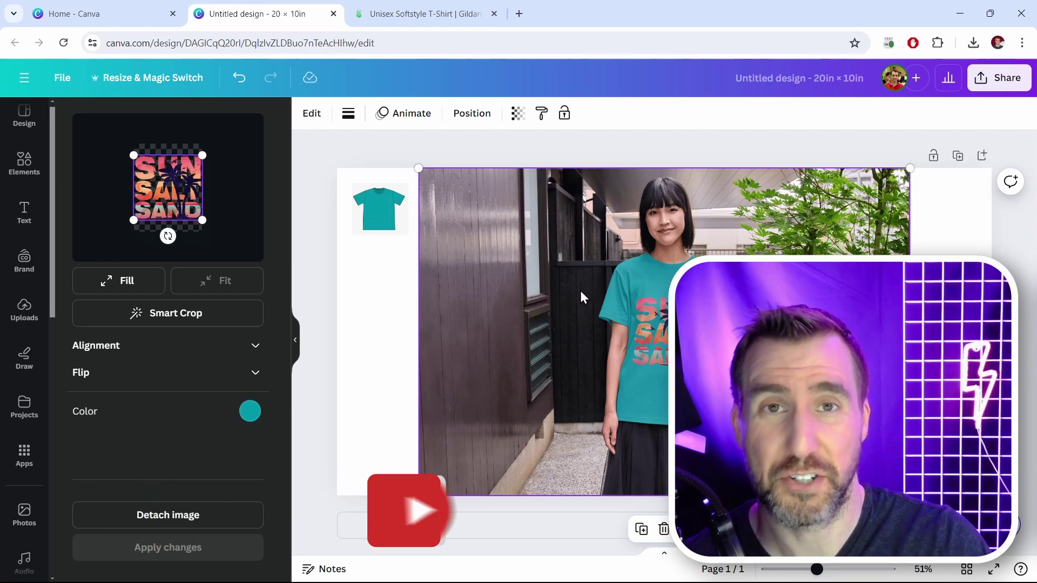
- Collapse the side panel and use Share > Copy to clipboard on the teal-shirt mockup page
left_click(376, 317)
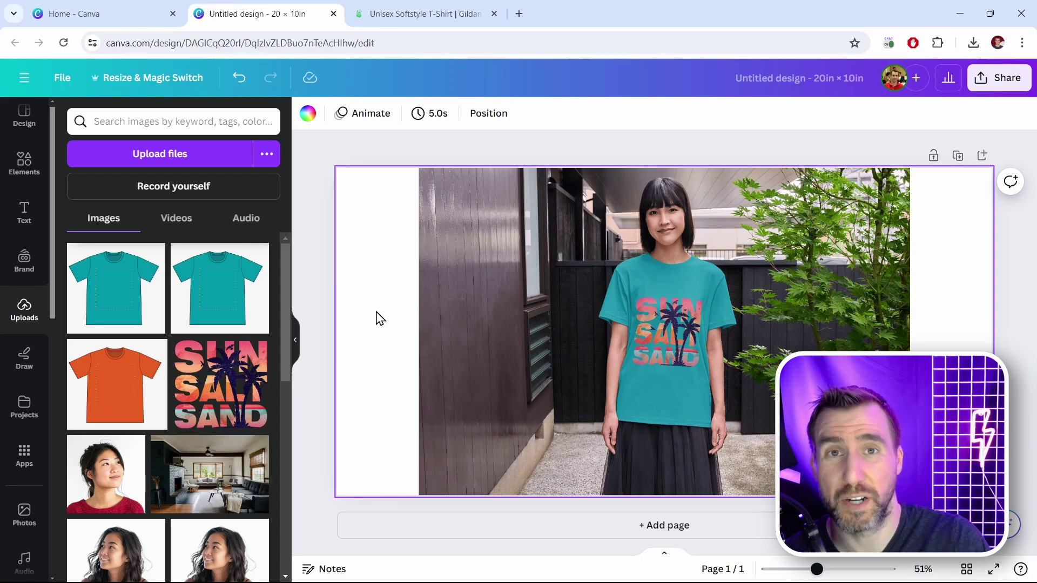
left_click(295, 339)
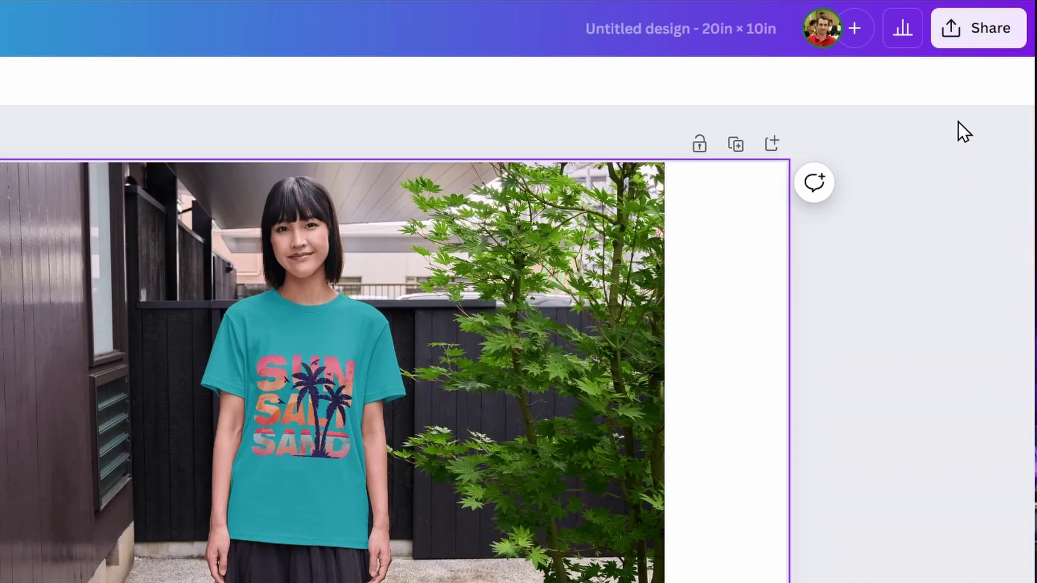
left_click(963, 34)
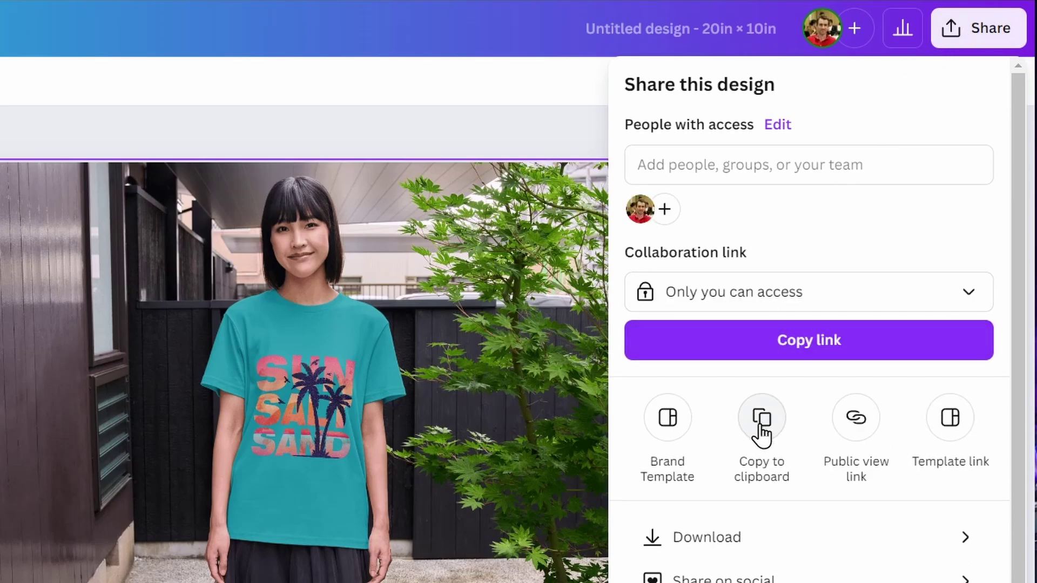
left_click(761, 426)
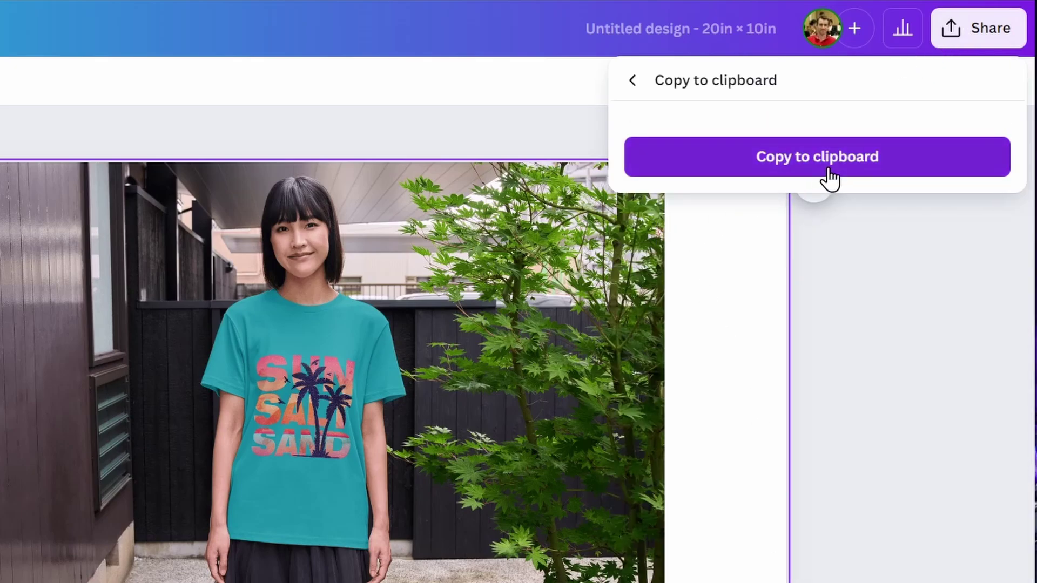
left_click(852, 158)
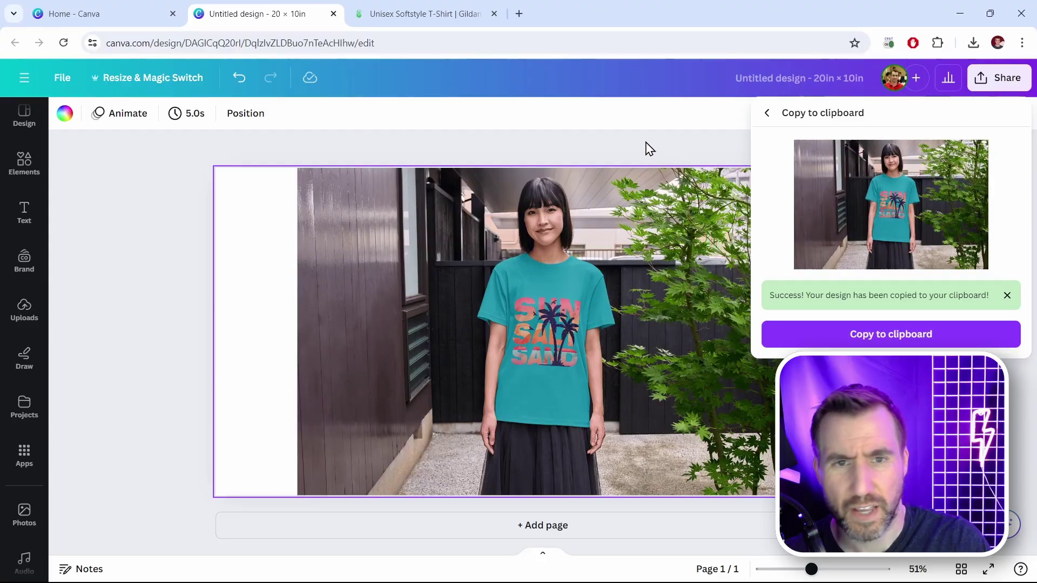
left_click(649, 148)
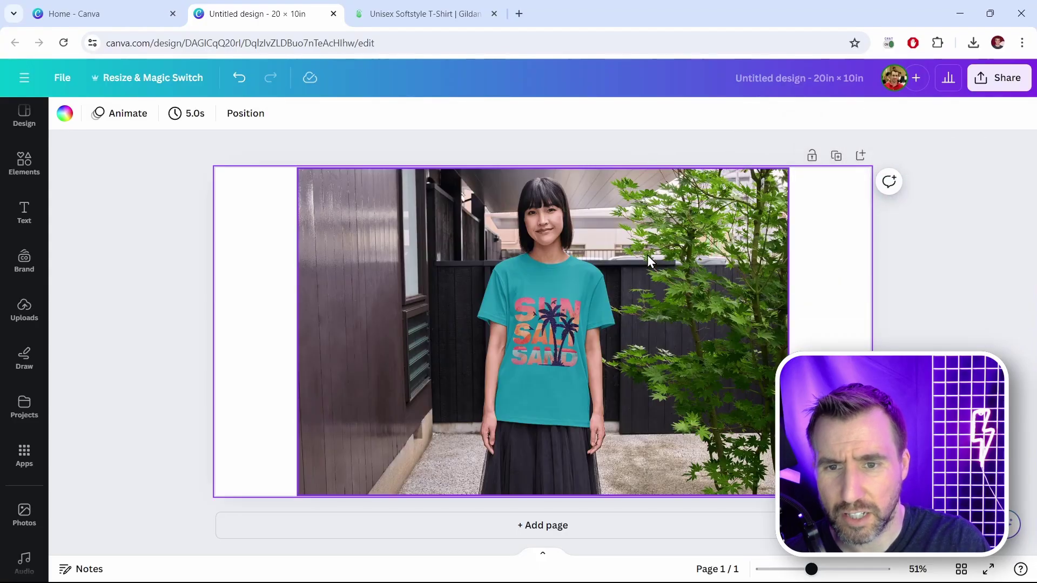
- Paste the mockup onto a new page 2, enlarge it to fill the page, and apply BG Remover
left_click(564, 530)
right_click(456, 265)
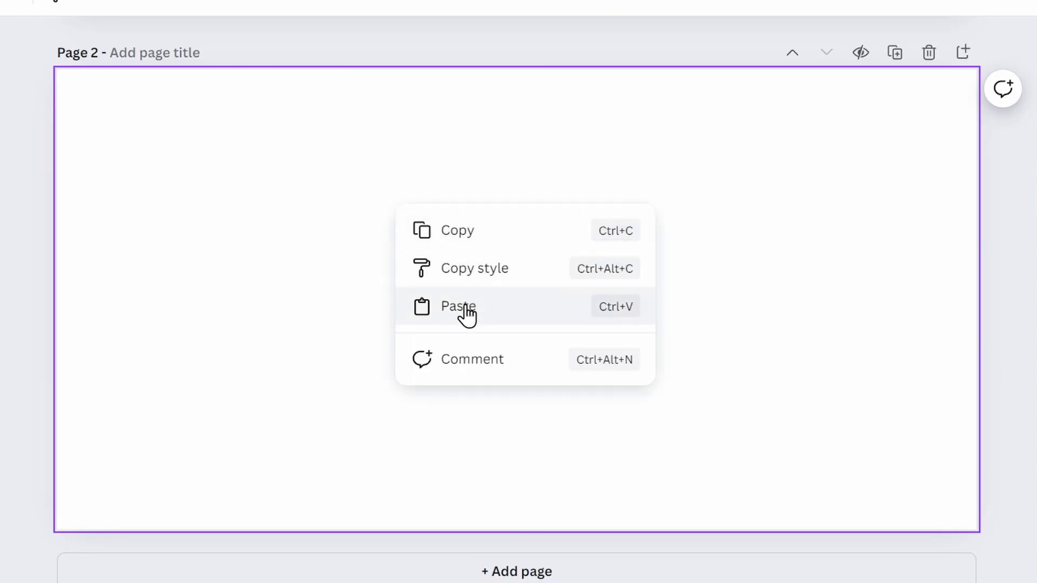
left_click(465, 309)
left_click_drag(646, 339, 569, 279)
left_click_drag(781, 411, 1023, 537)
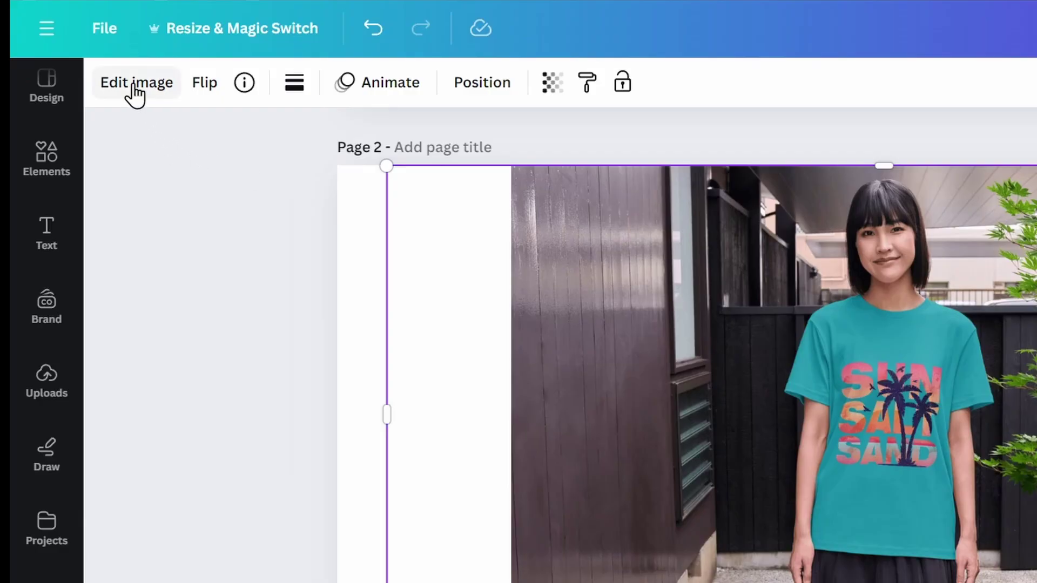
left_click(134, 87)
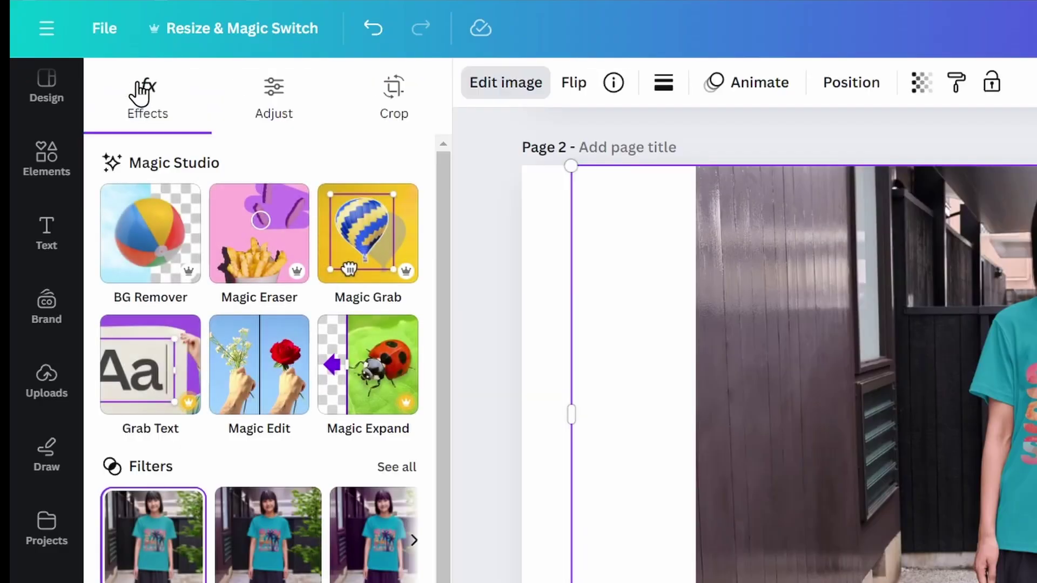
left_click(160, 240)
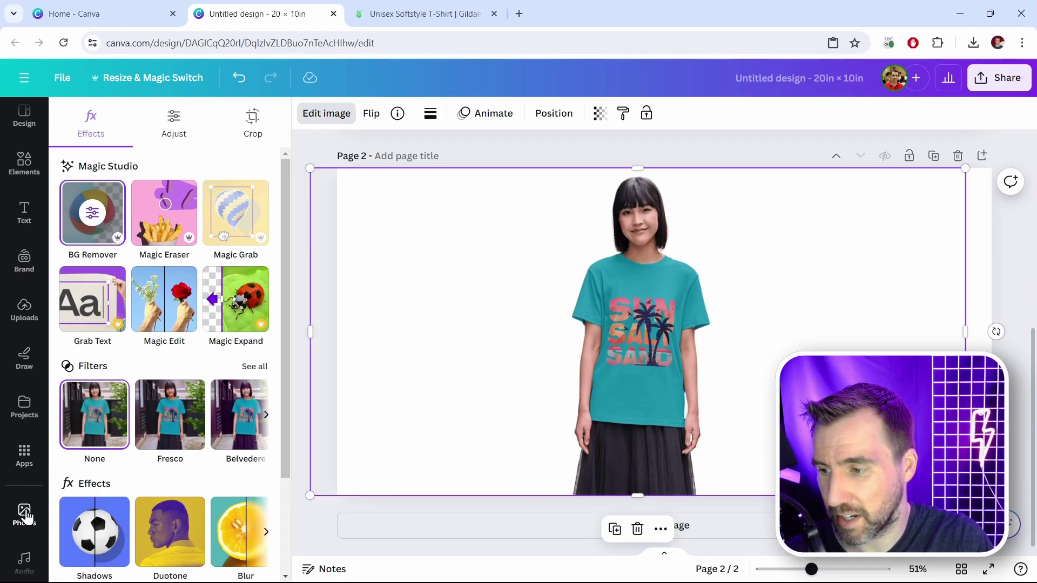
- Search stock photos for 'beach' and set one as page 2's background behind the woman
left_click(24, 513)
left_click(157, 119)
type("beach")
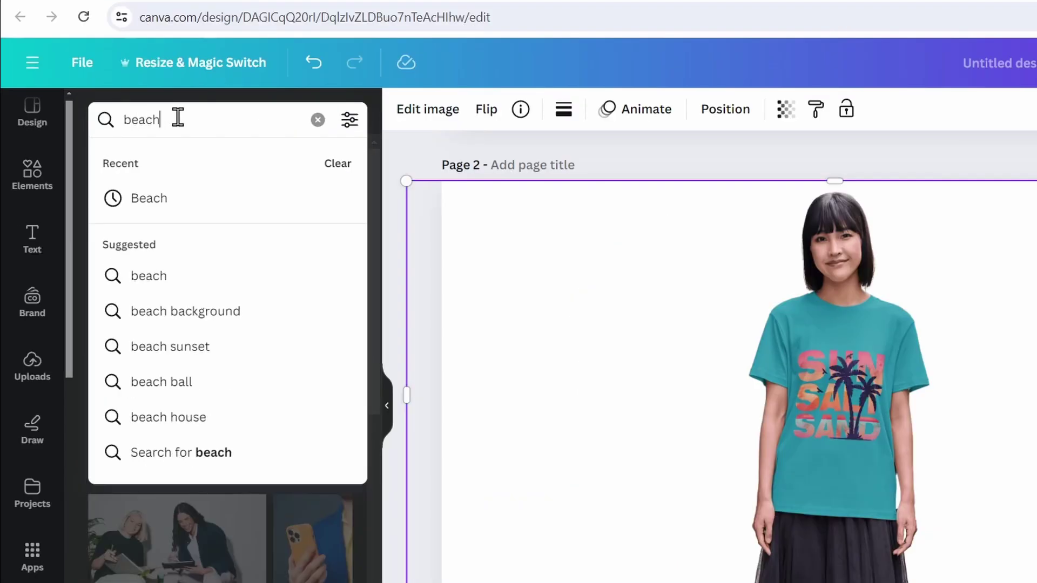
key("Return")
left_click_drag(273, 232, 928, 292)
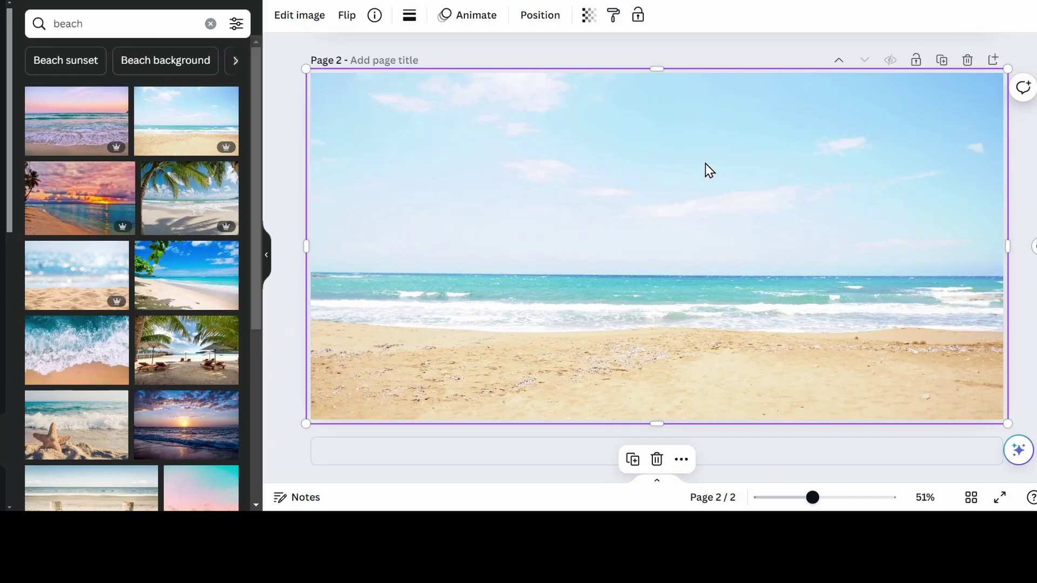
left_click(538, 17)
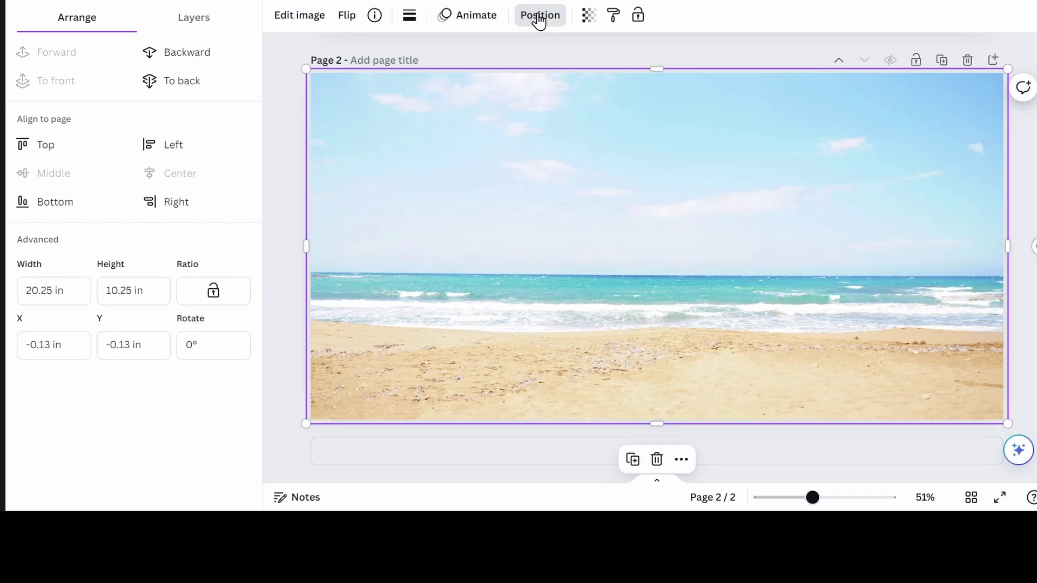
left_click(180, 84)
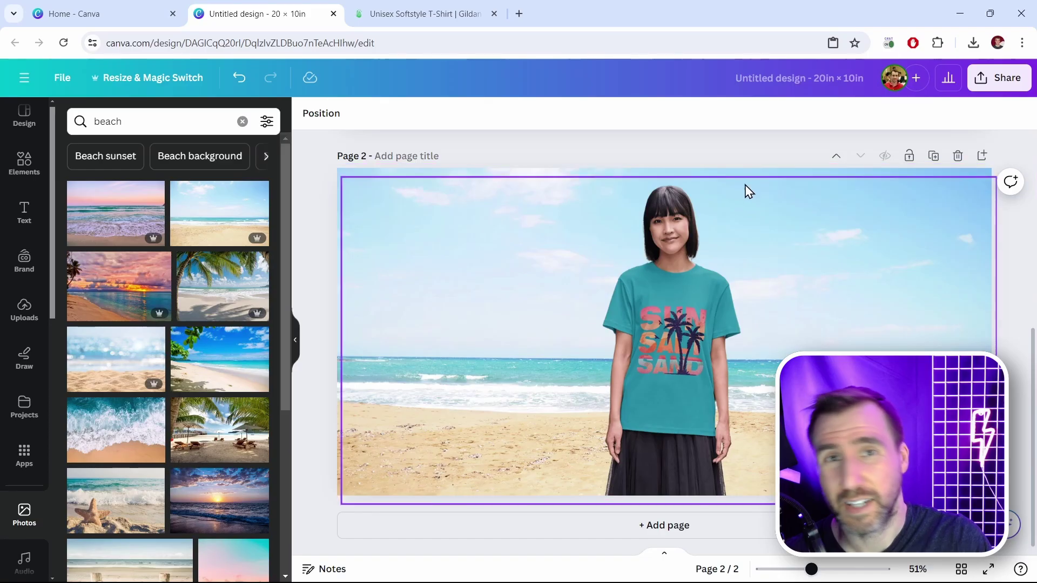
- Raise the teal-shirt woman photo's brightness from 0 to 9
left_click(683, 316)
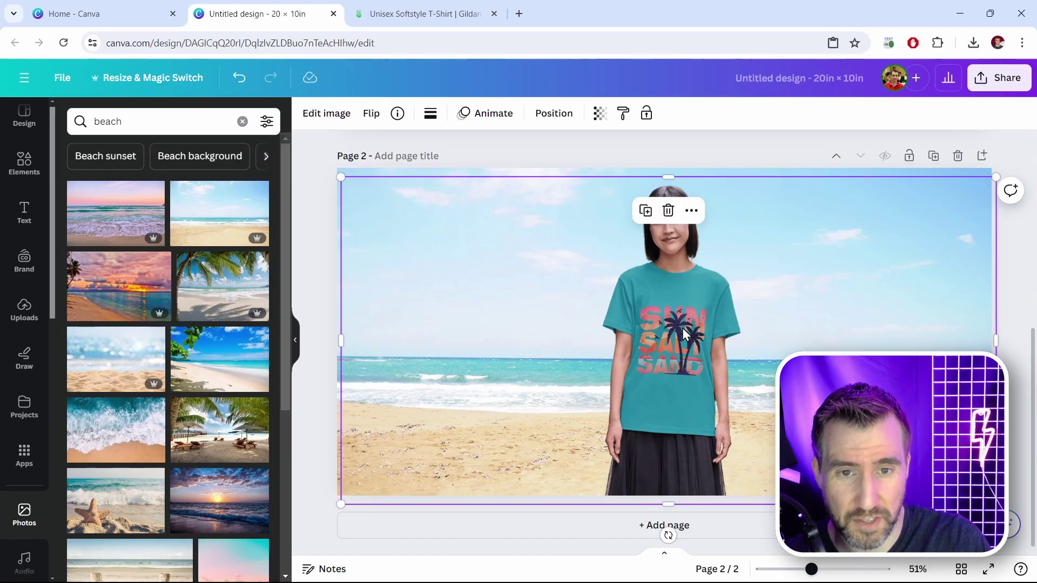
left_click(400, 73)
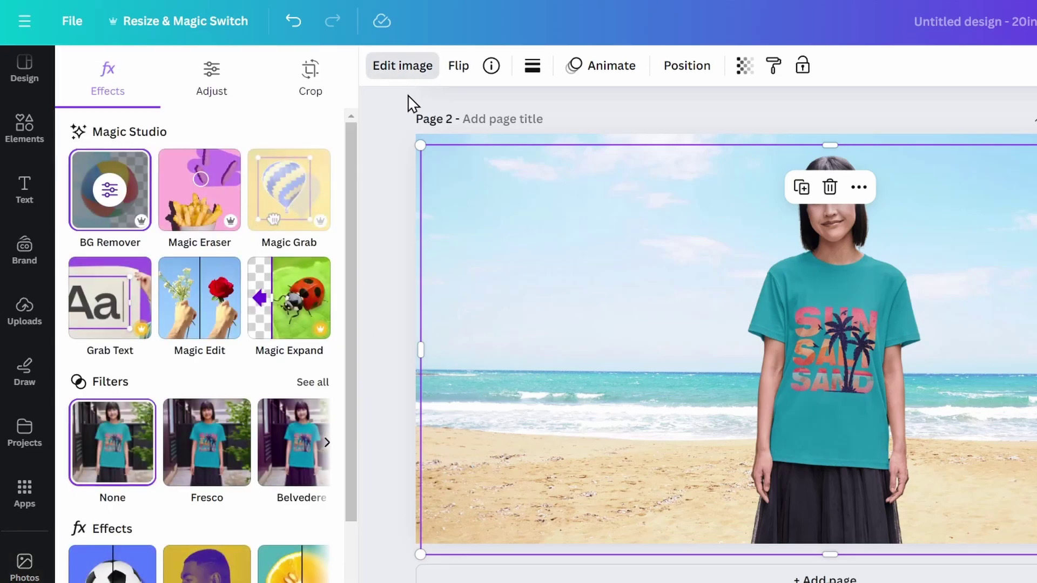
left_click(211, 76)
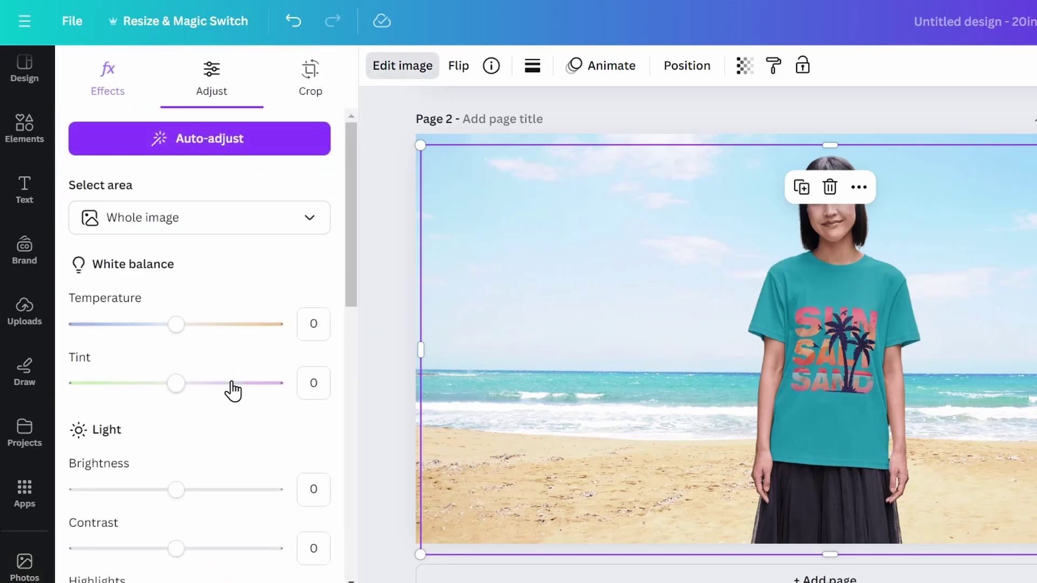
left_click_drag(176, 490, 186, 490)
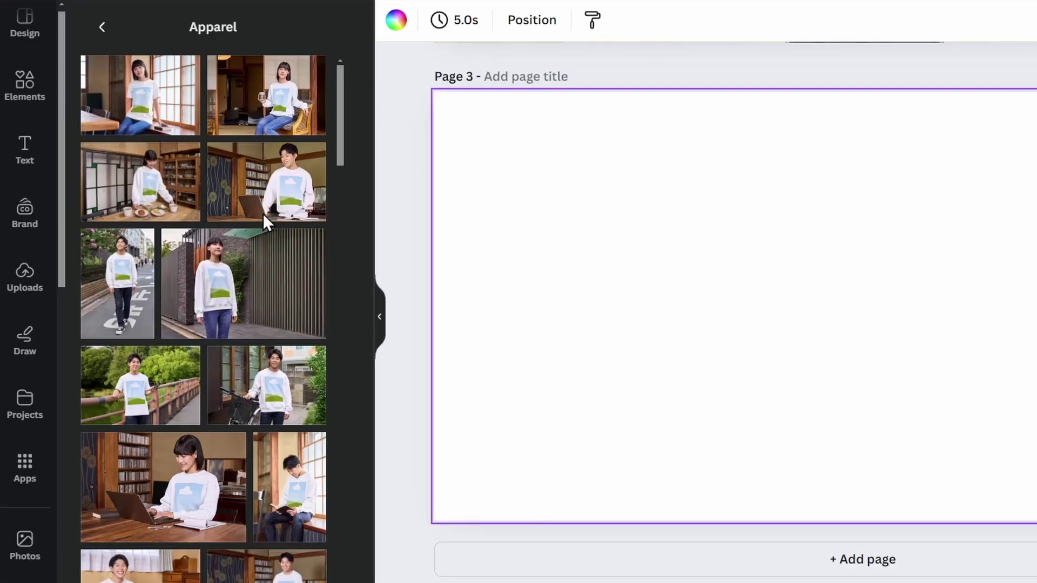
- Add the white sweatshirt apparel photo to Page 3 and enlarge it
left_click(282, 83)
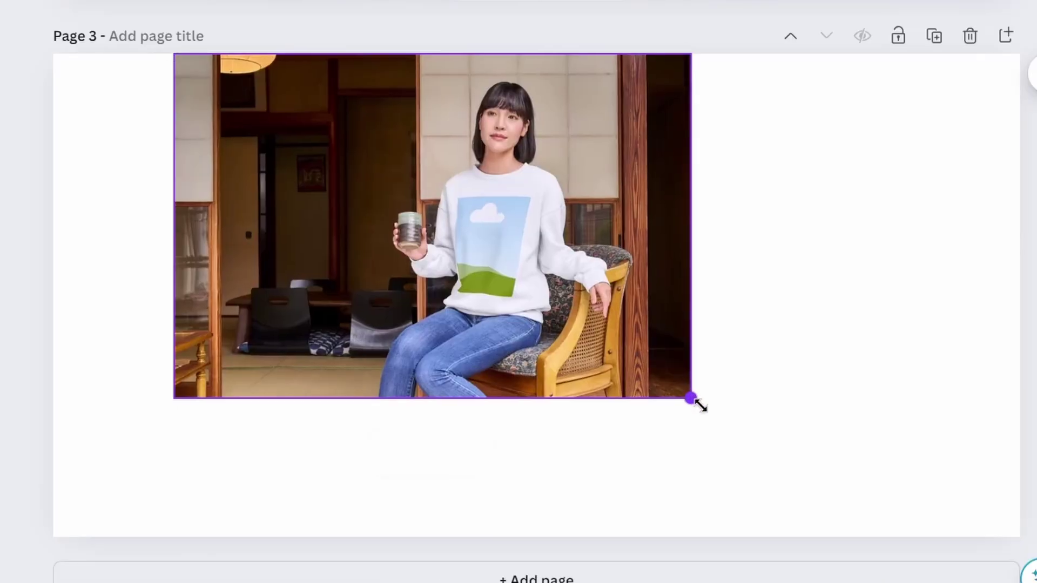
left_click_drag(1007, 400, 1036, 524)
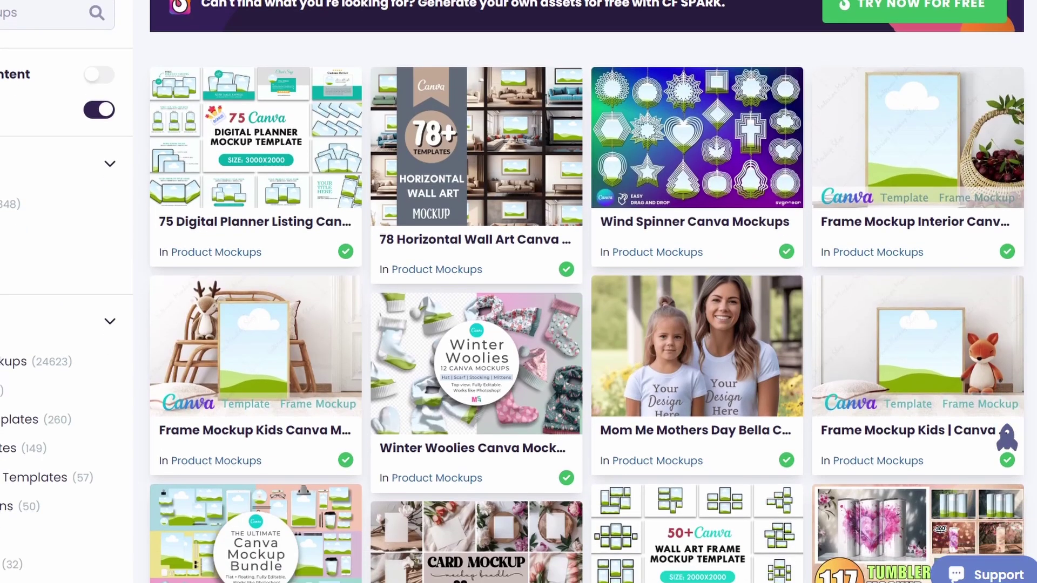
- Scroll the 'canva mockups' results and preview the Shirt Mockup Bundle's mountain shirt image
scroll(712, 251, "down", 3)
scroll(513, 291, "down", 1)
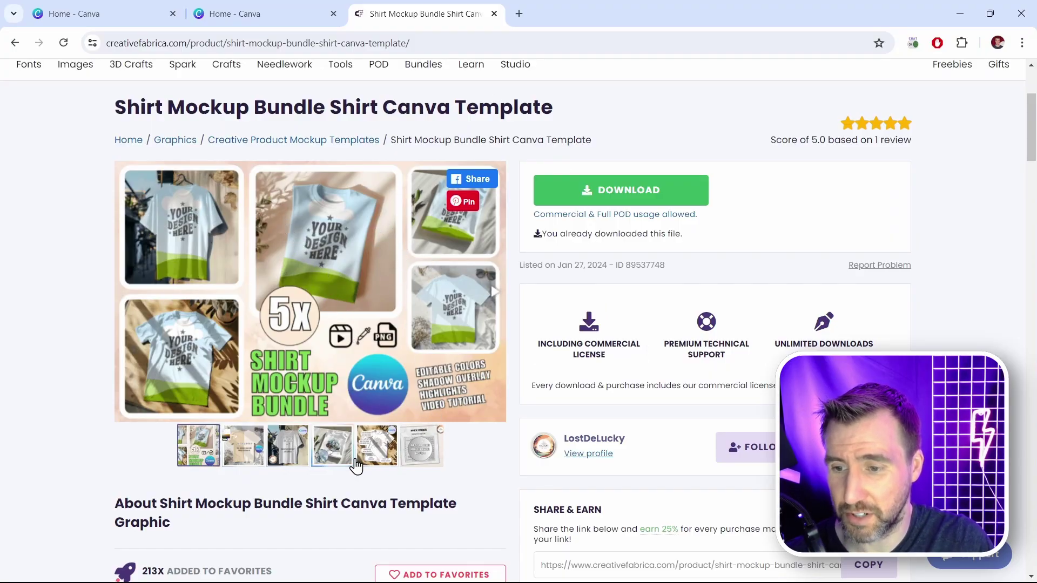
left_click(327, 461)
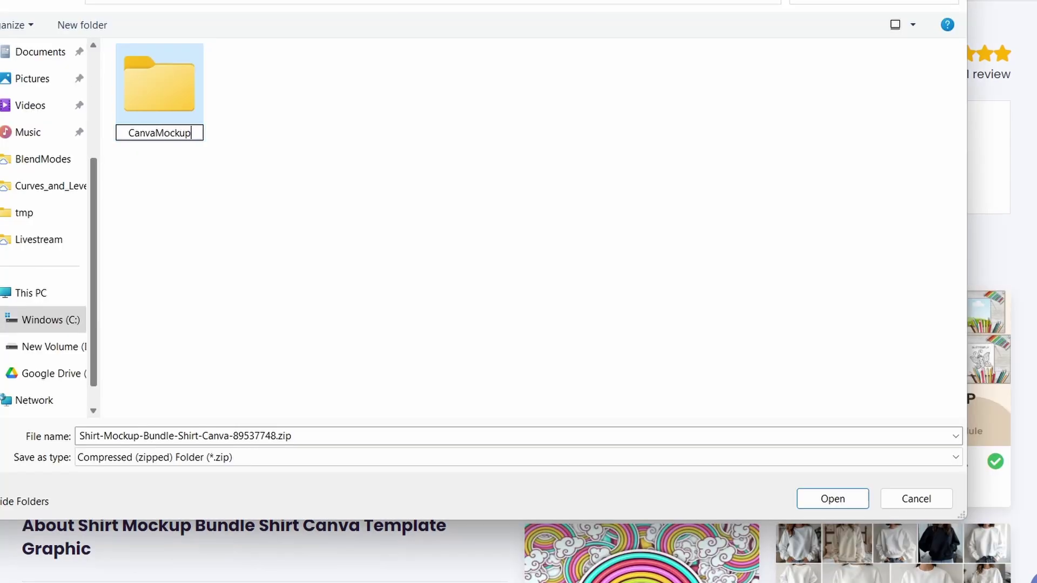
- Save the mockup bundle zip into a new CanvaMockups folder
type("s")
key("Return")
left_click(821, 499)
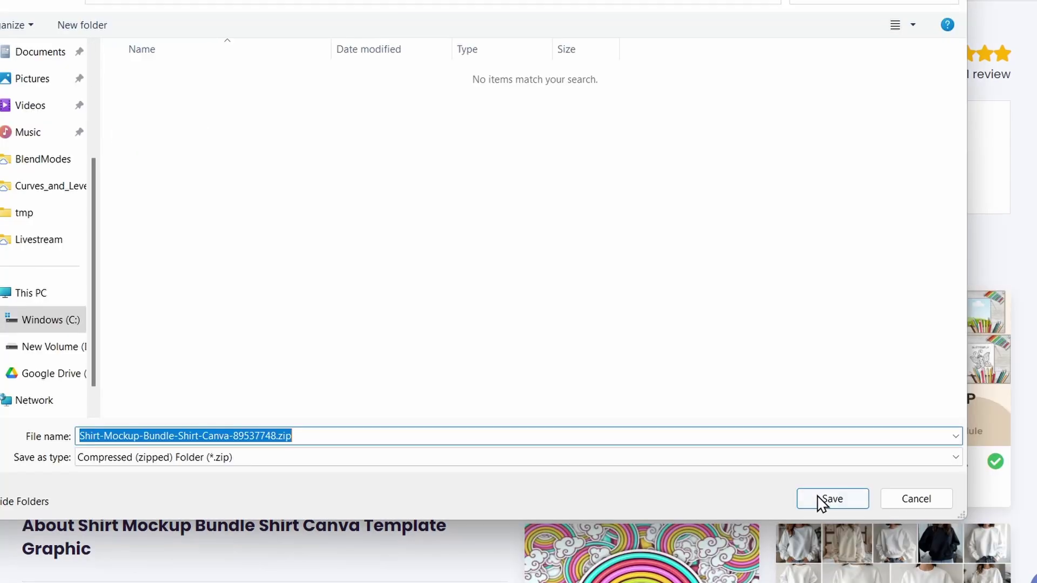
left_click(821, 499)
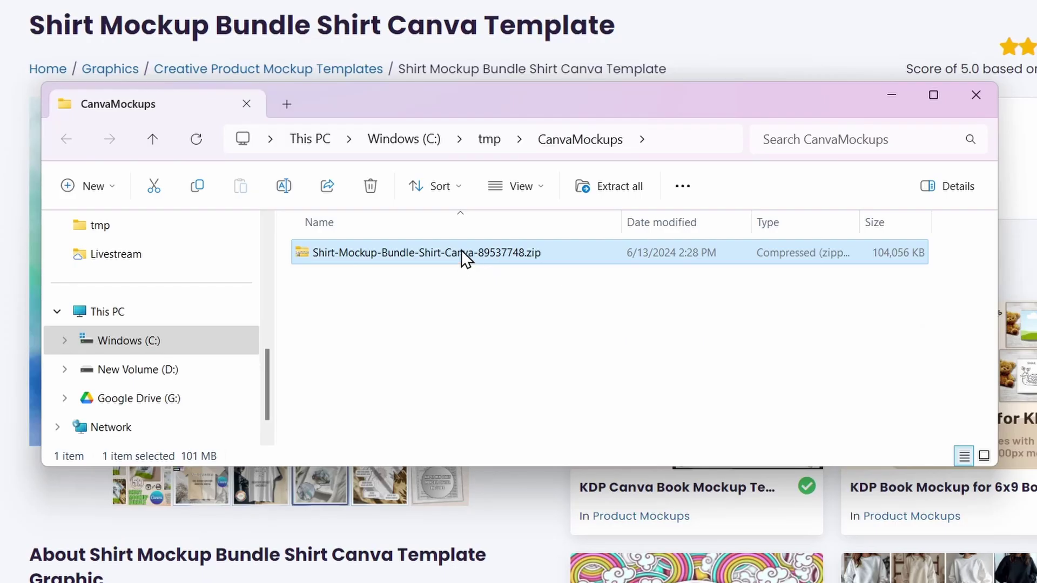
- Extract all files from the shirt mockup bundle zip
right_click(461, 251)
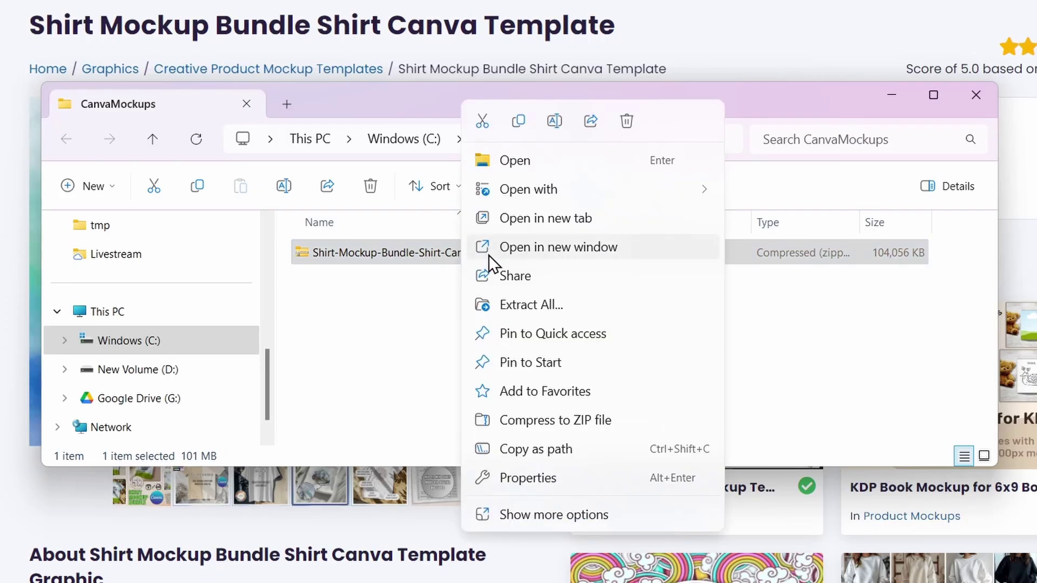
left_click(603, 306)
left_click(712, 465)
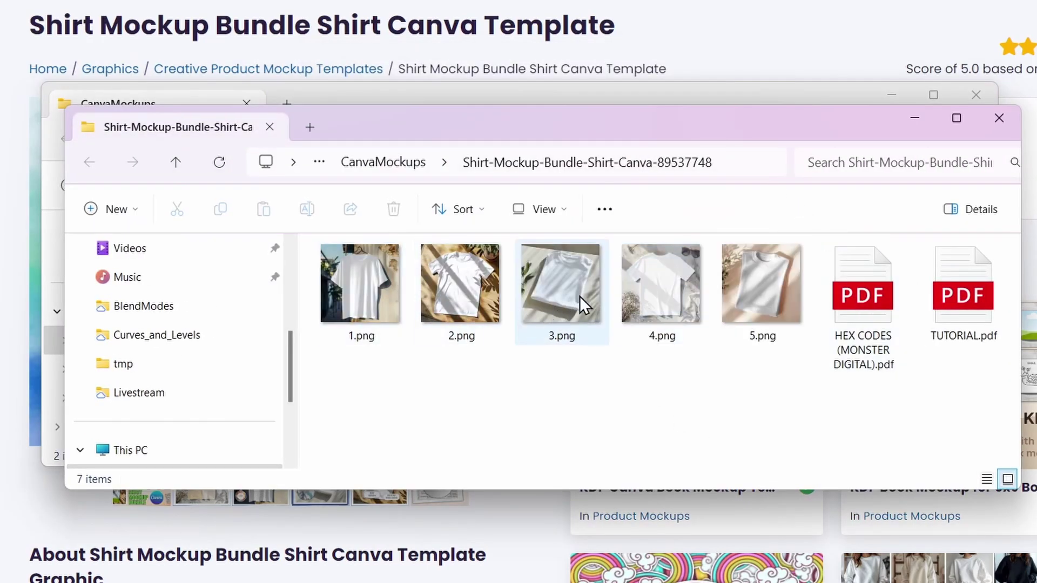
- Open 4.png in Affinity Photo 2
right_click(684, 341)
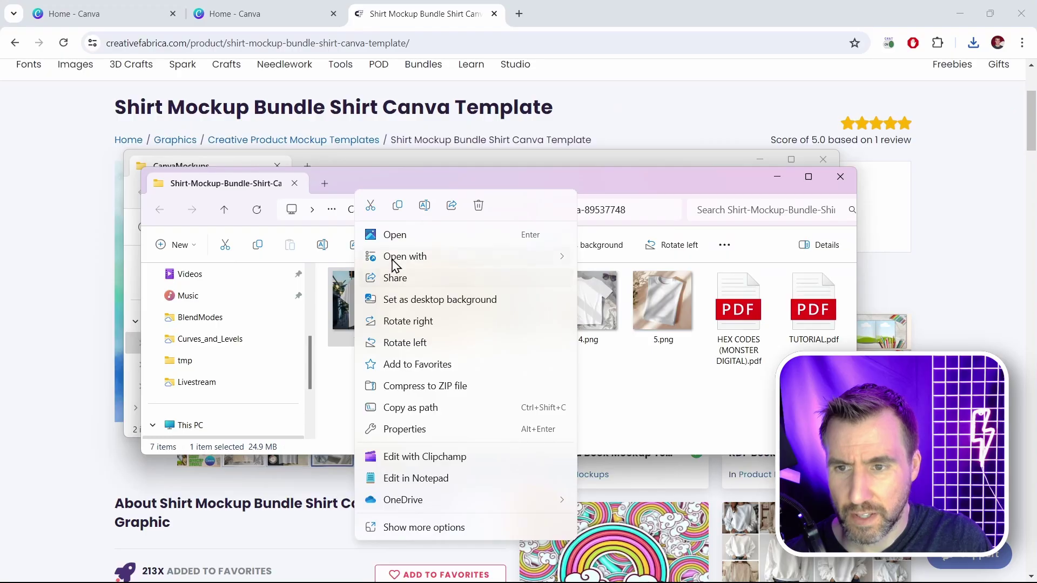
mouse_move(405, 257)
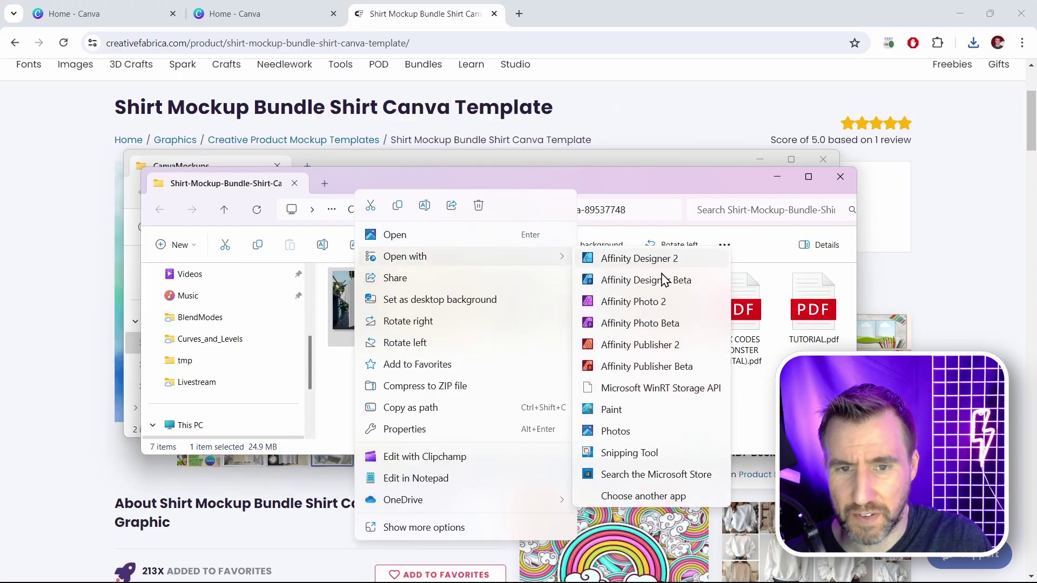
left_click(664, 301)
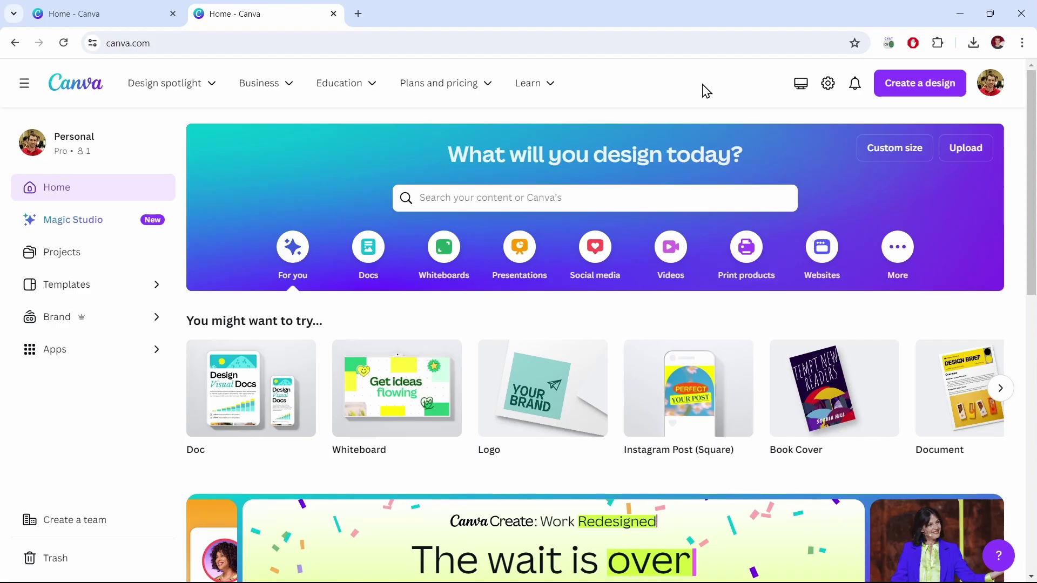
- Import 1.png from the C:\tmp shirt mockup bundle into Canva
left_click(918, 83)
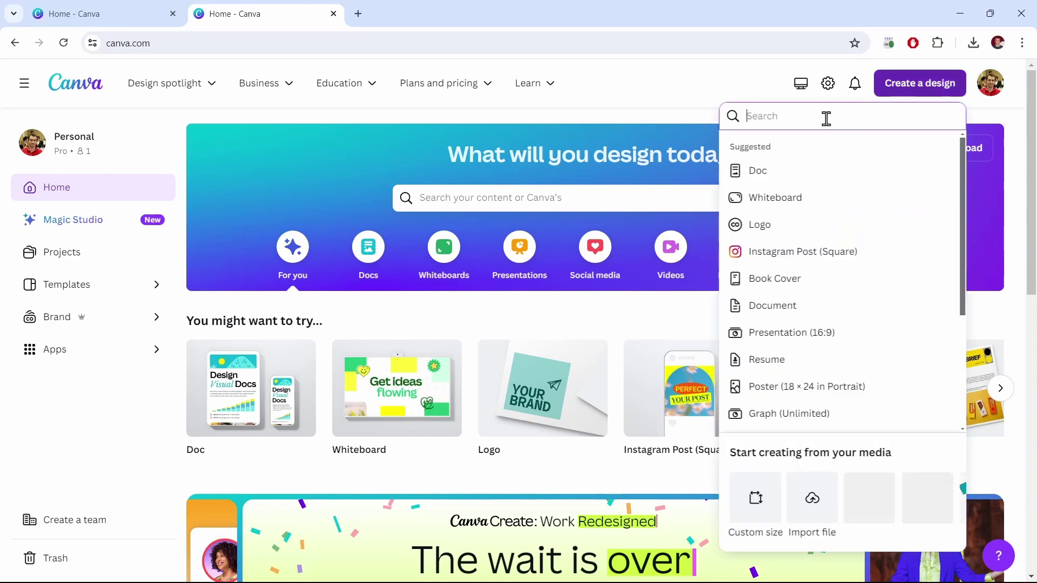
left_click(814, 503)
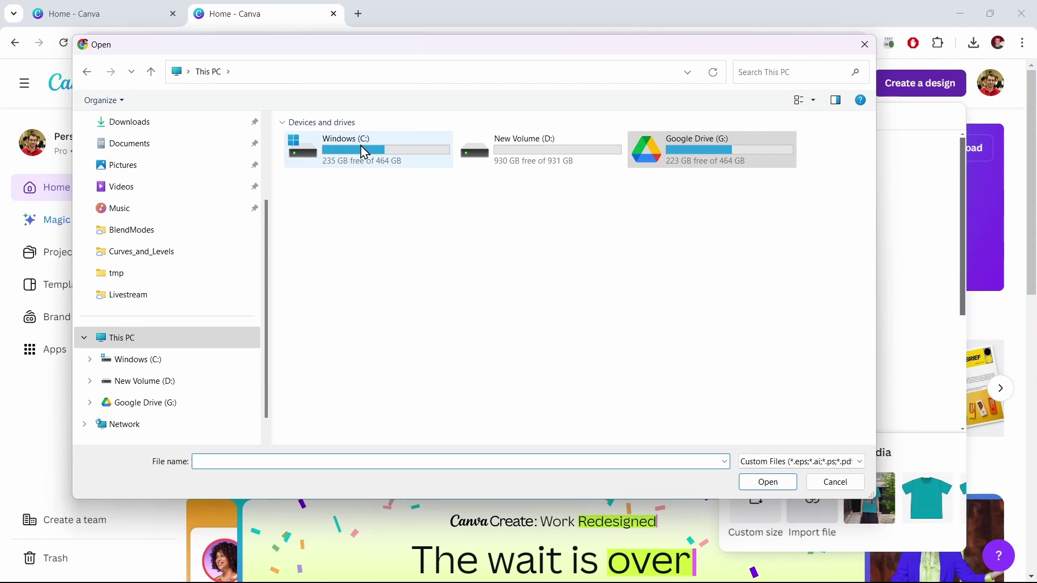
double_click(364, 162)
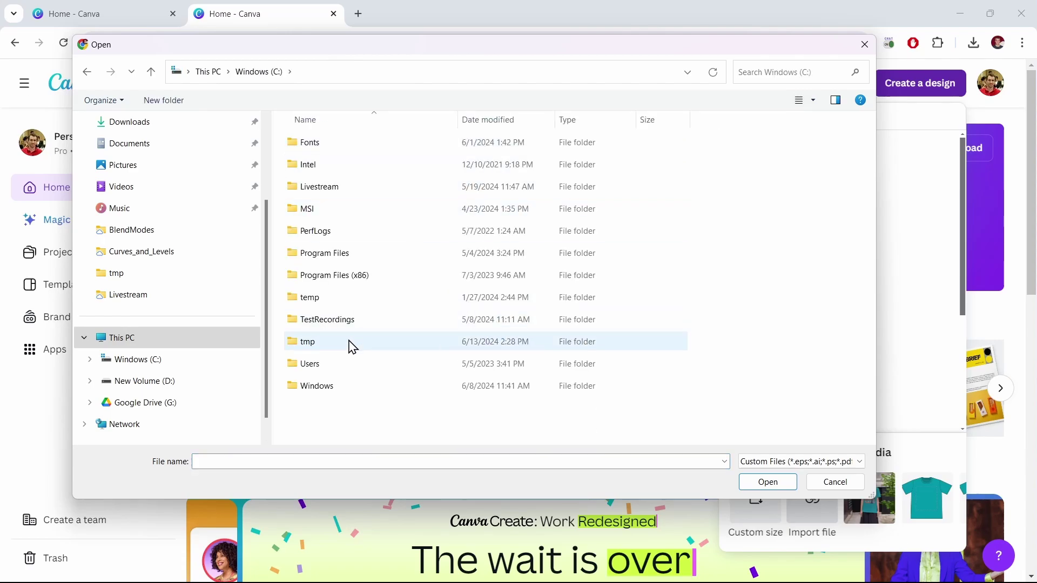
double_click(351, 342)
left_click(319, 151)
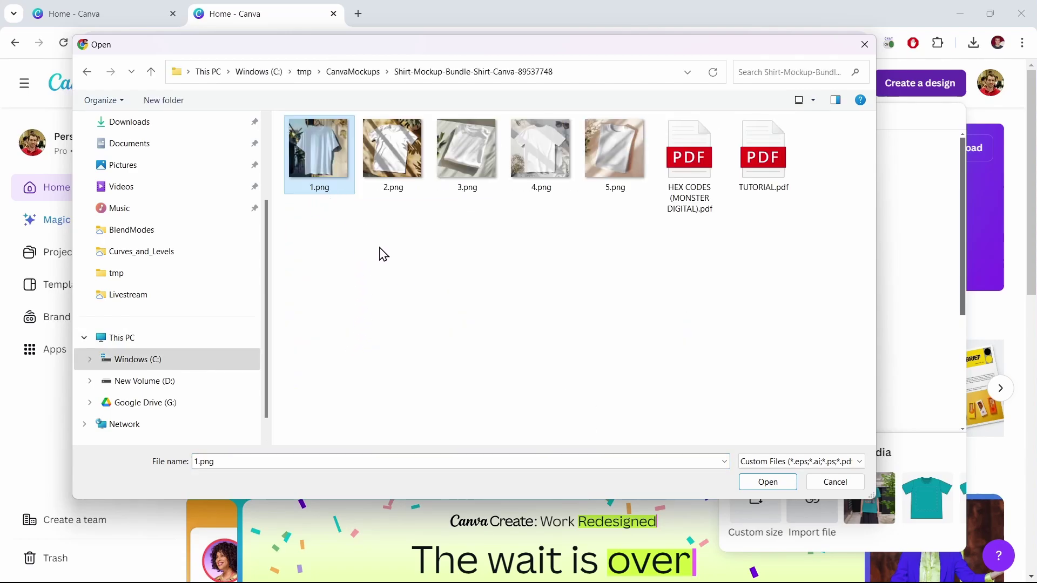
left_click(779, 491)
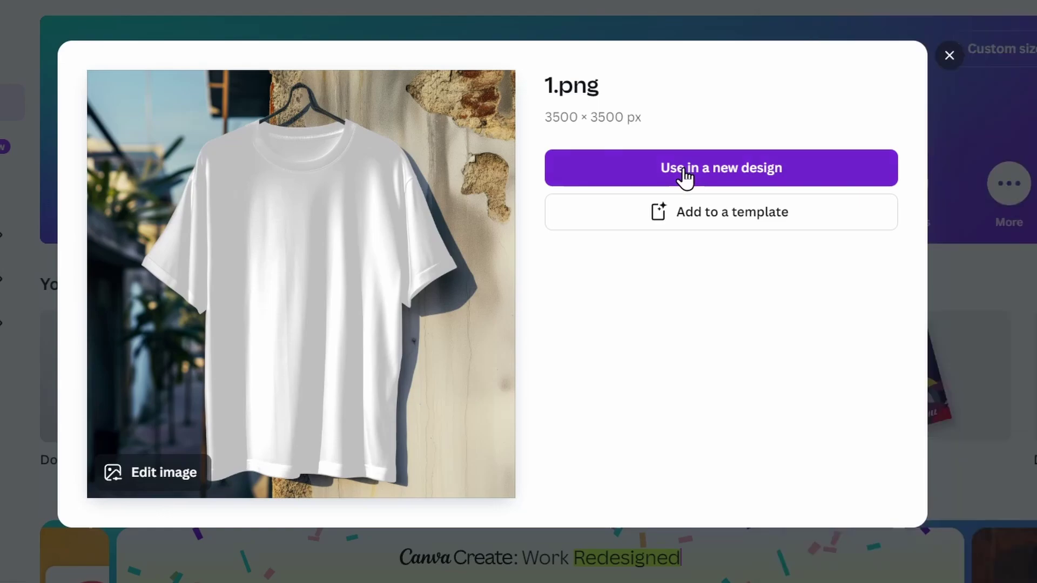
- Use 1.png in a new custom-size 3500 × 3500 px design
left_click(658, 236)
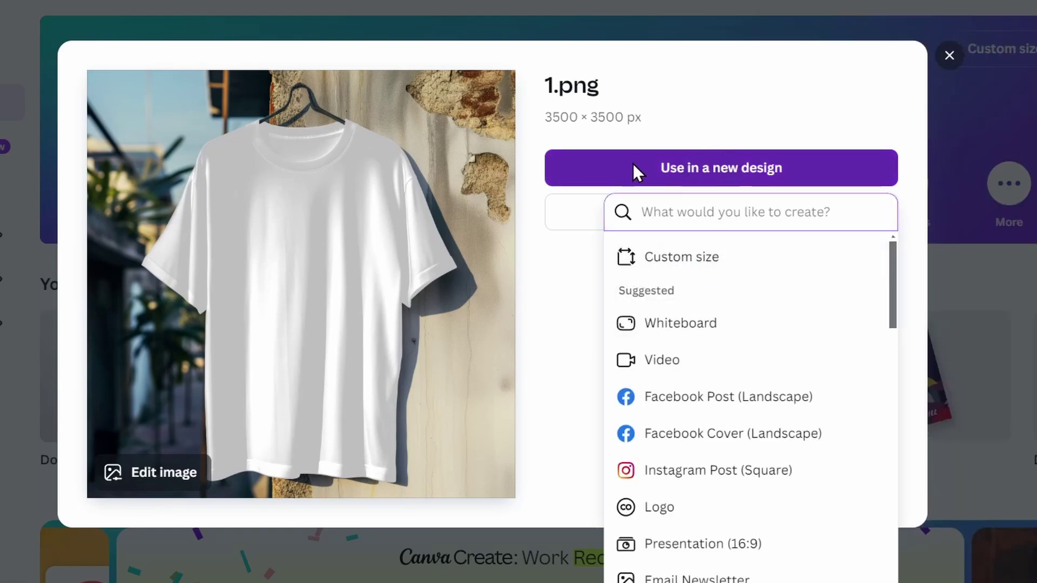
left_click(675, 259)
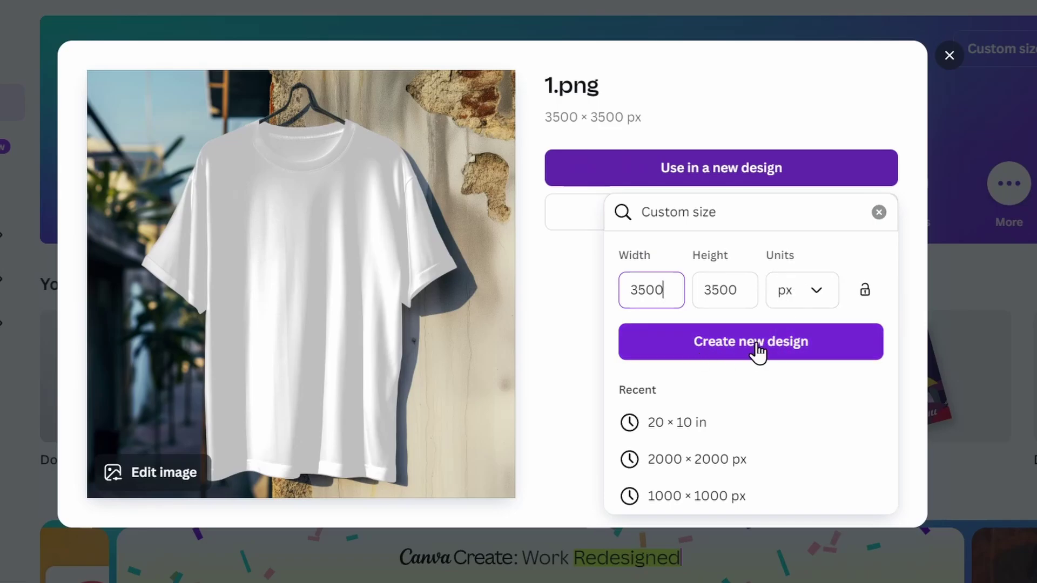
left_click(736, 344)
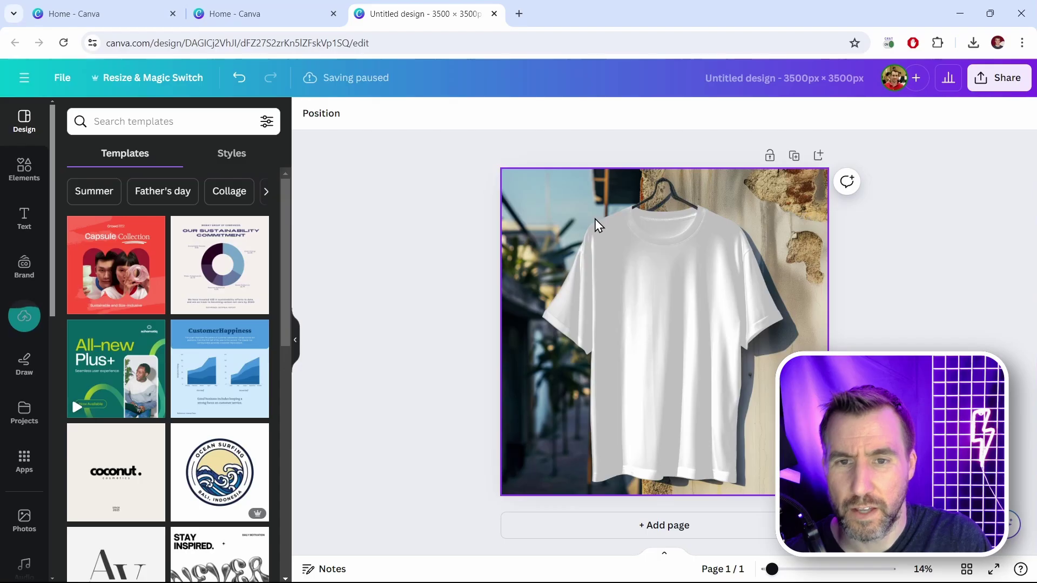
- Show the T-shirt design's Layers list and select the white background layer
left_click(448, 135)
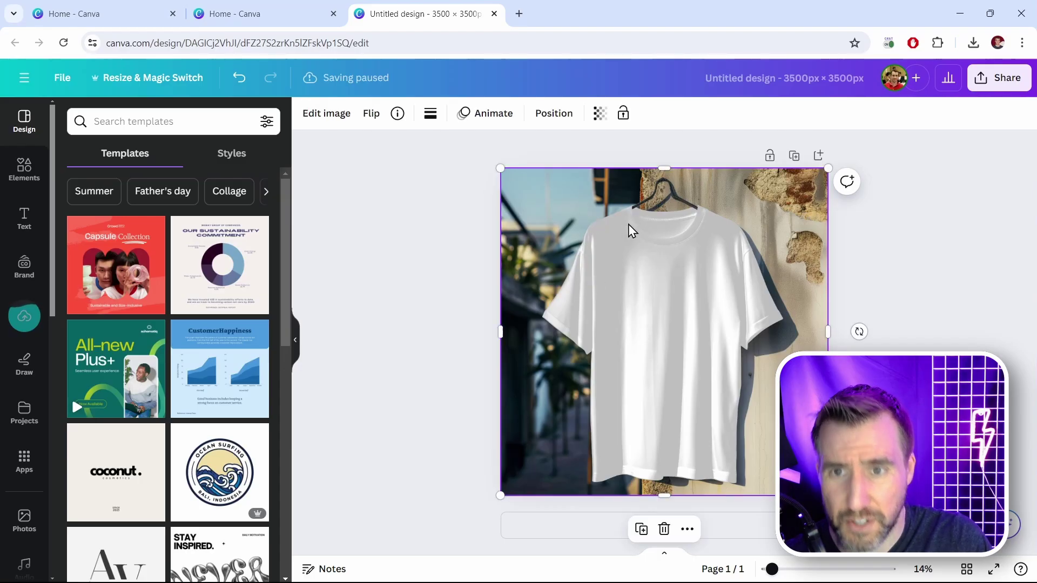
left_click(550, 115)
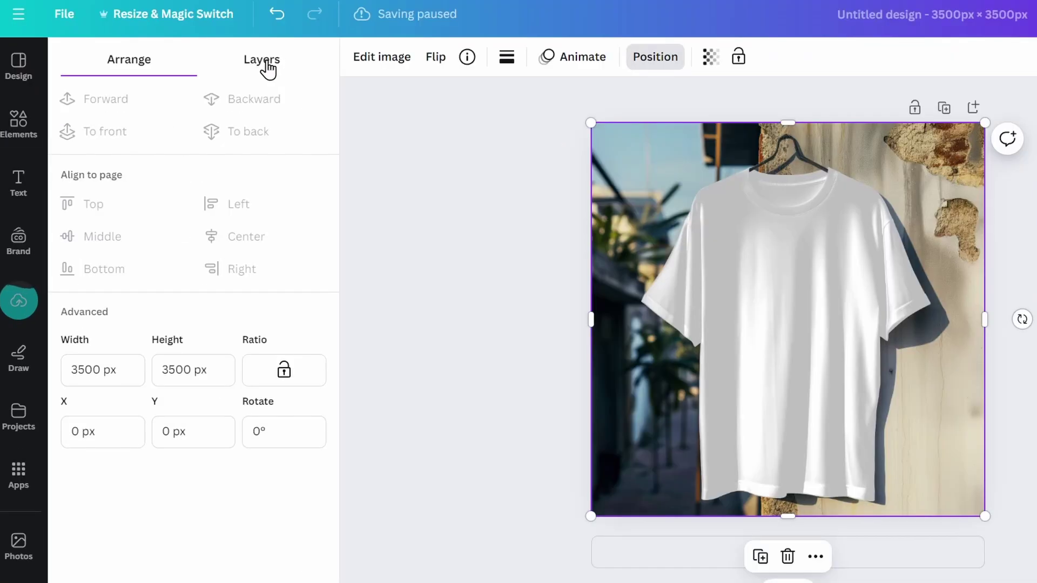
left_click(265, 64)
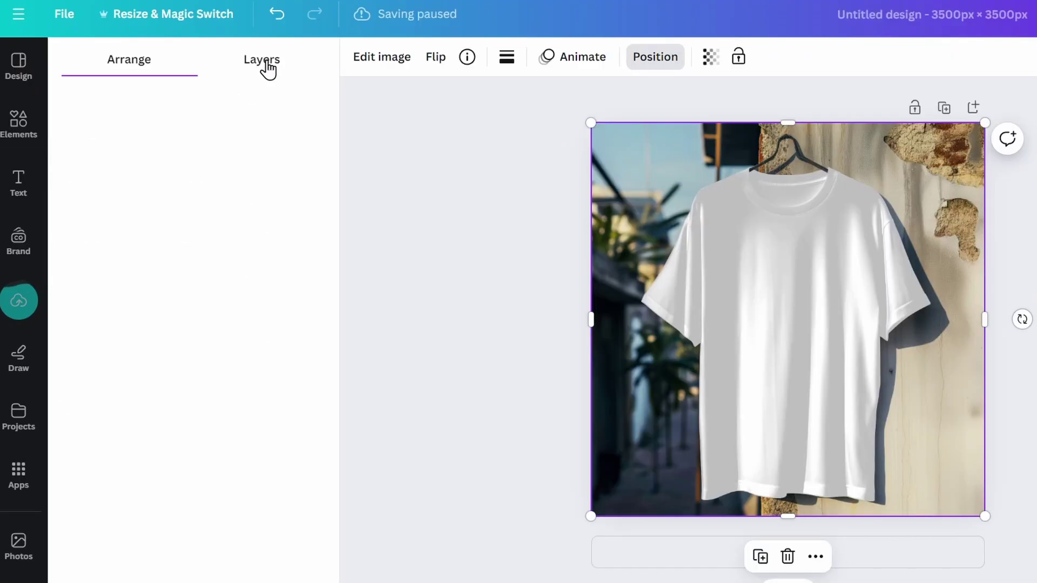
left_click(410, 167)
left_click(200, 165)
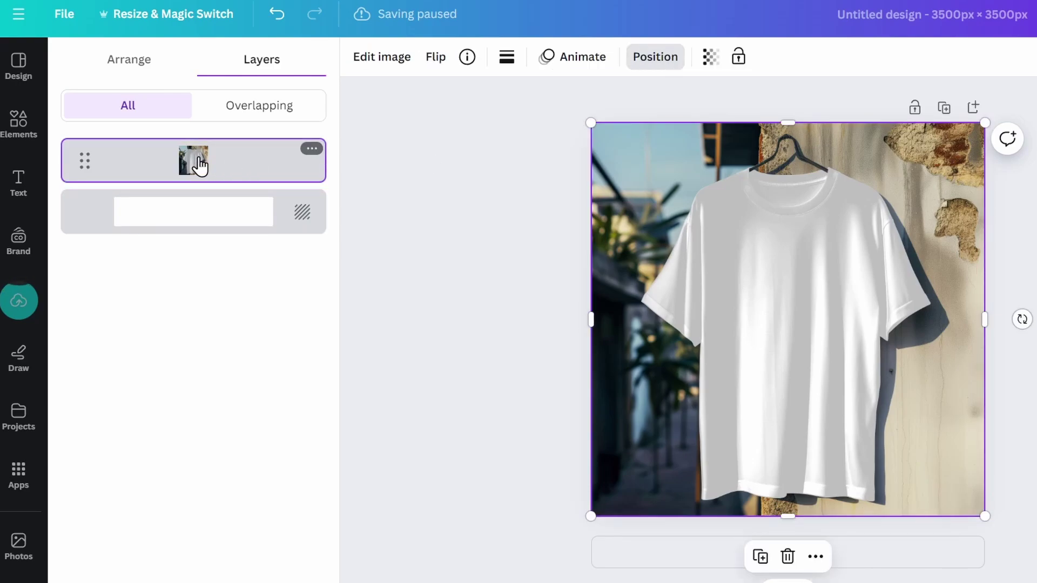
left_click(232, 216)
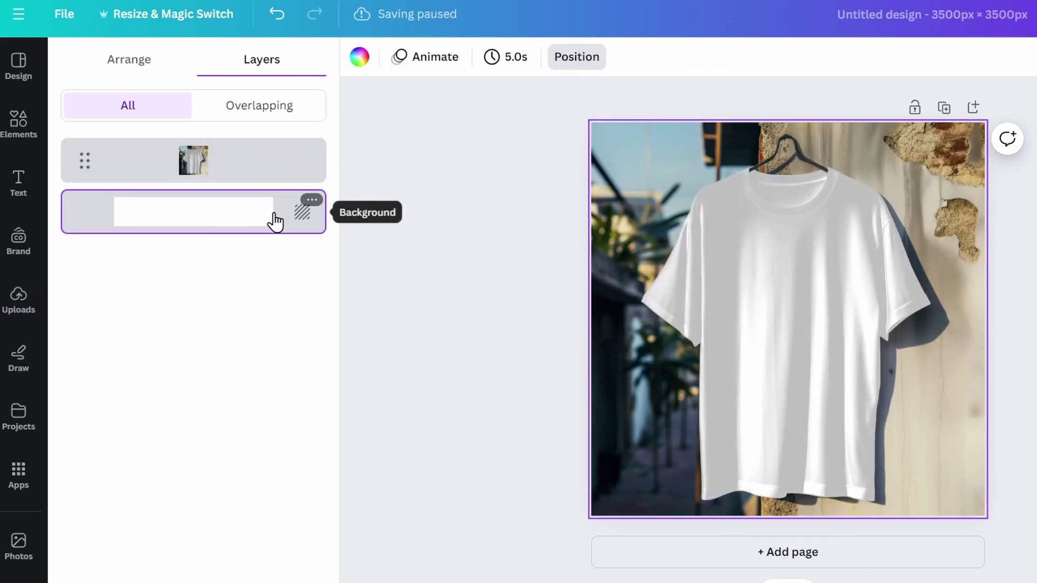
- Change the background colour to teal #6ce6df, trying red #e10000 first
left_click(359, 58)
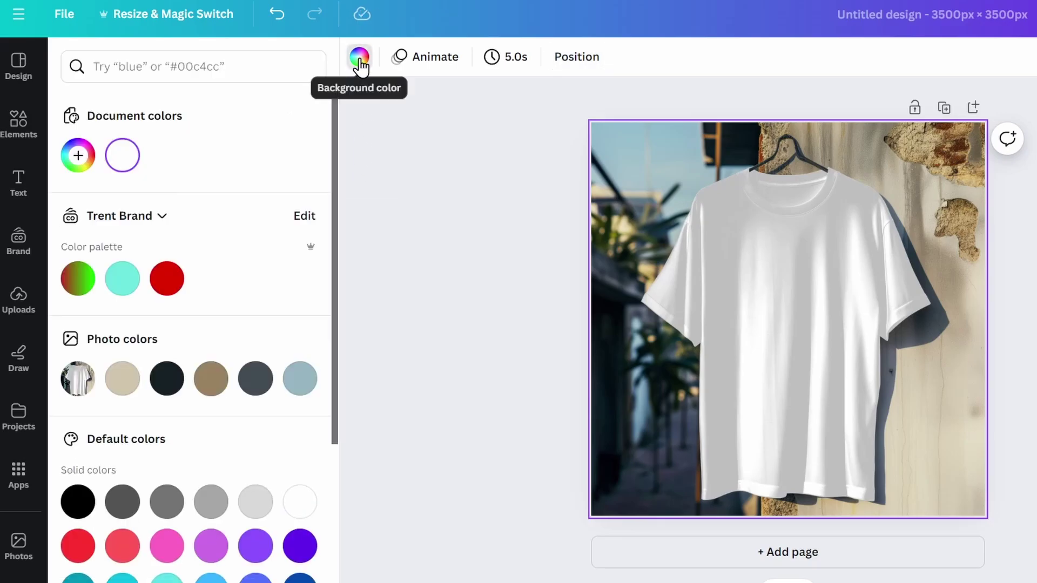
left_click(168, 285)
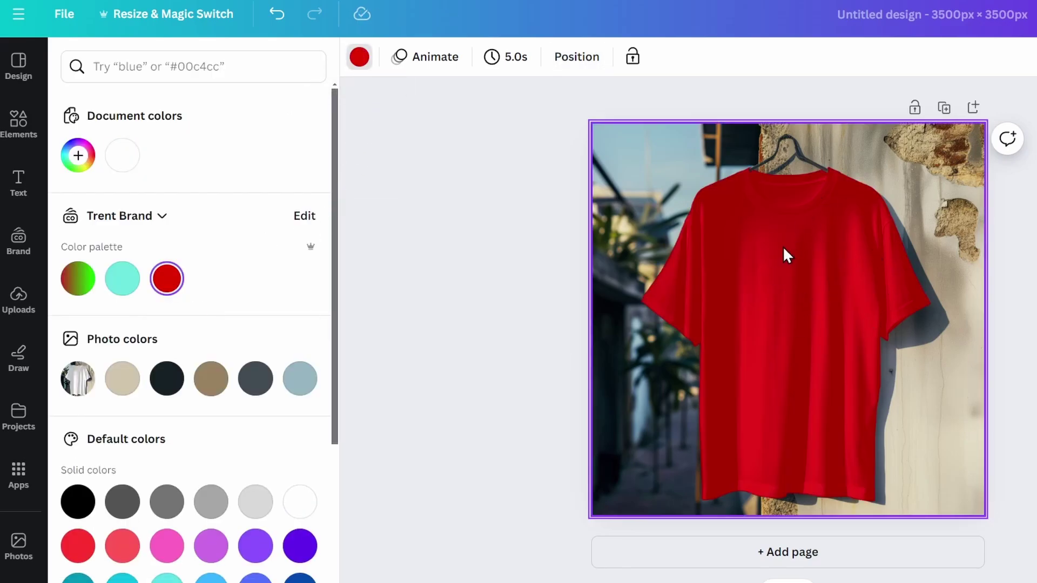
left_click(120, 280)
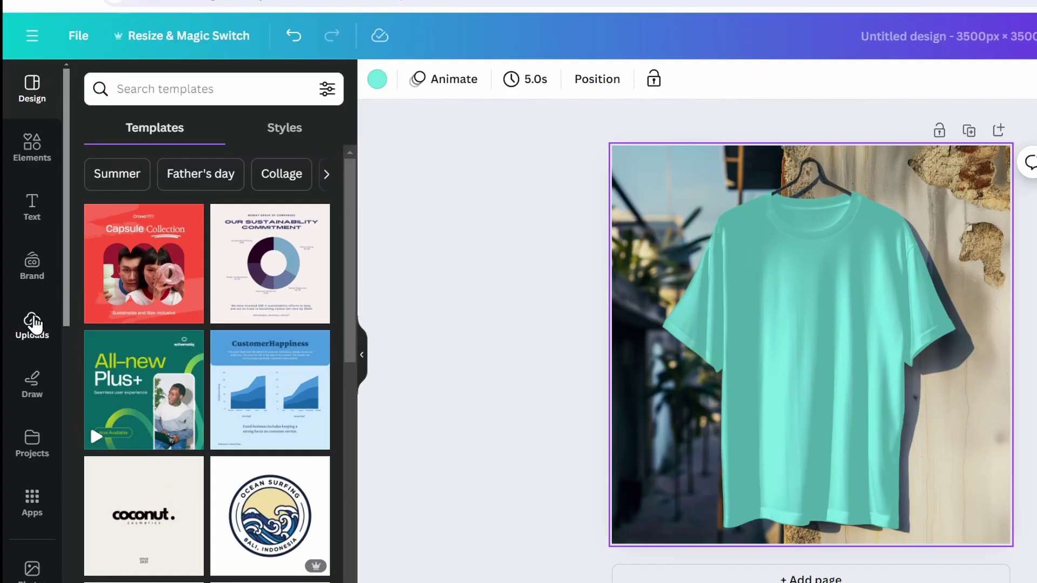
- Place the uploaded SUN SALT SAND artwork on the shirt and layer it below the T-shirt photo
left_click(34, 324)
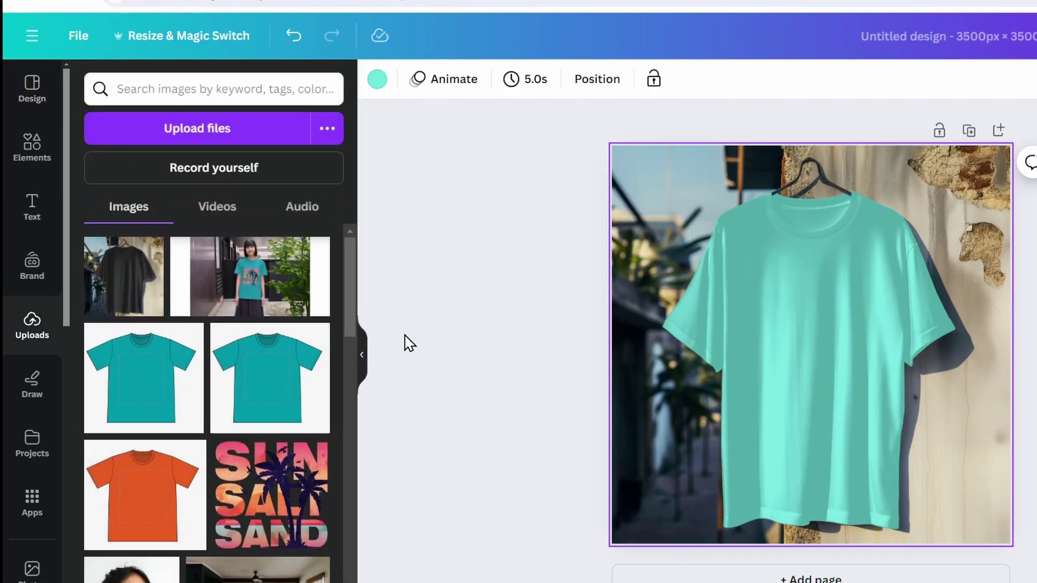
left_click_drag(305, 507, 812, 318)
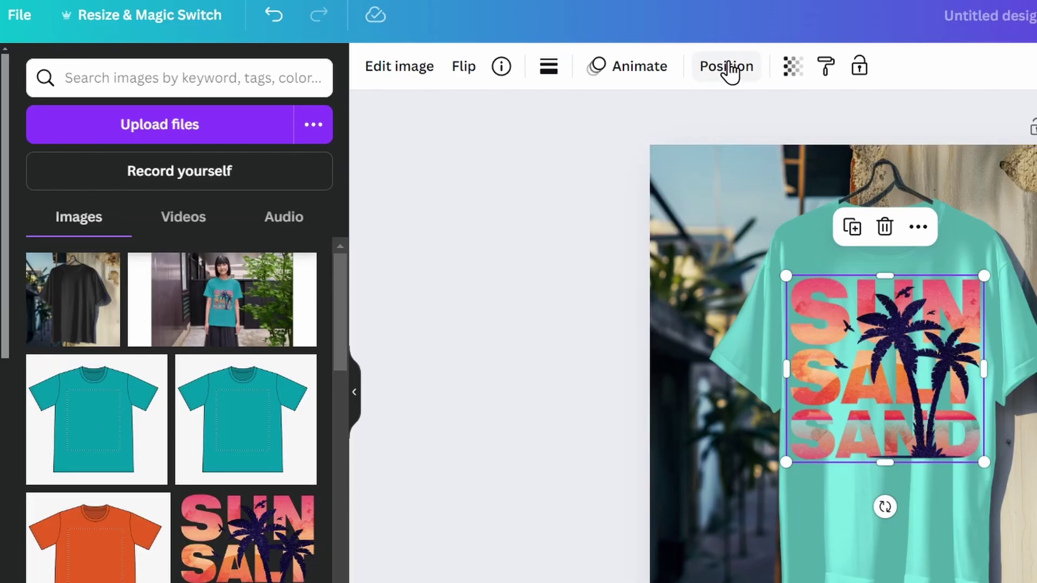
left_click(727, 66)
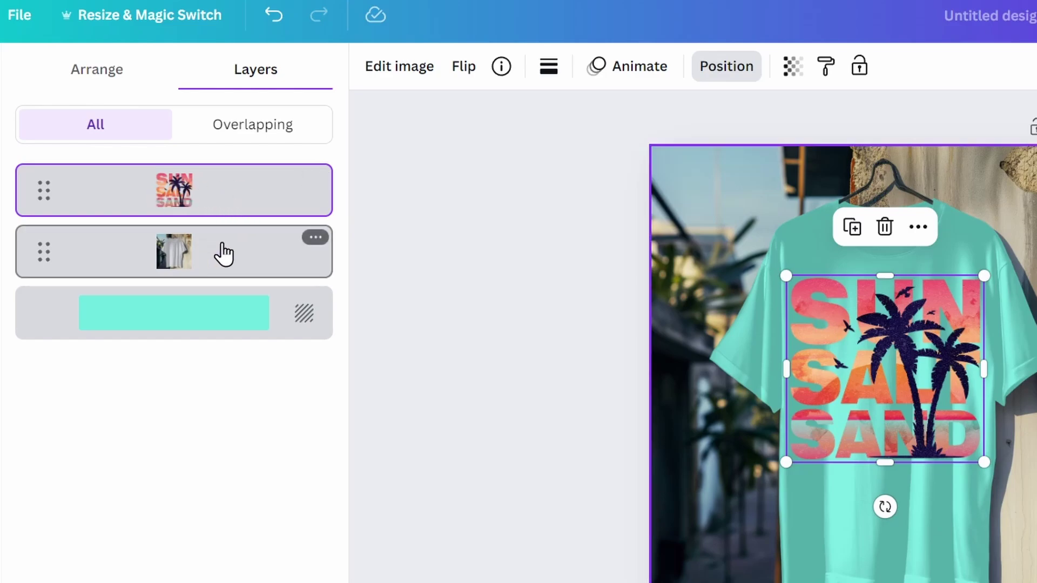
left_click_drag(42, 194, 44, 287)
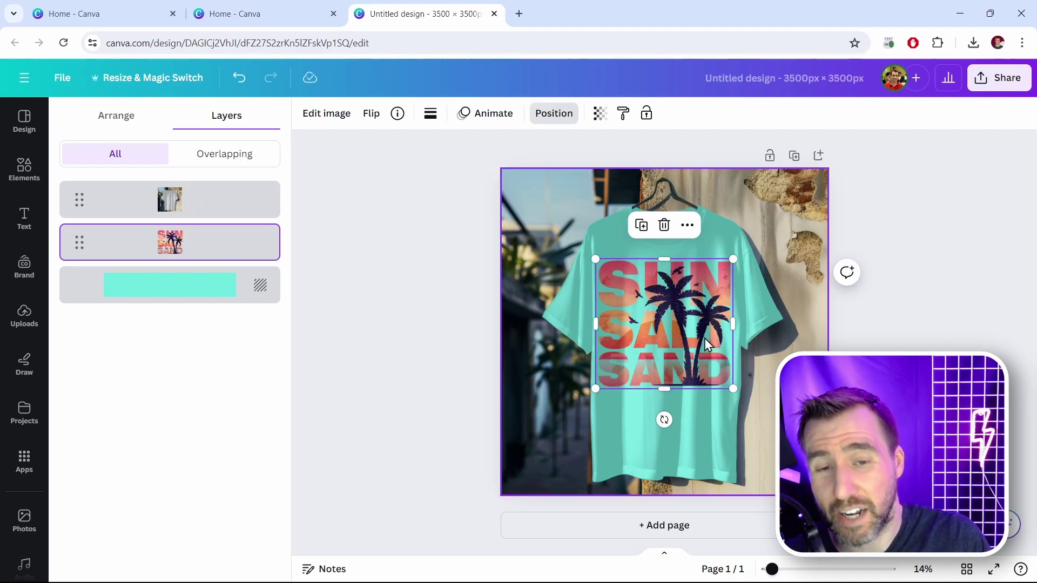
- Set the artwork's transparency to 97, then shrink SUN SALT SAND and centre it on the chest
left_click(599, 113)
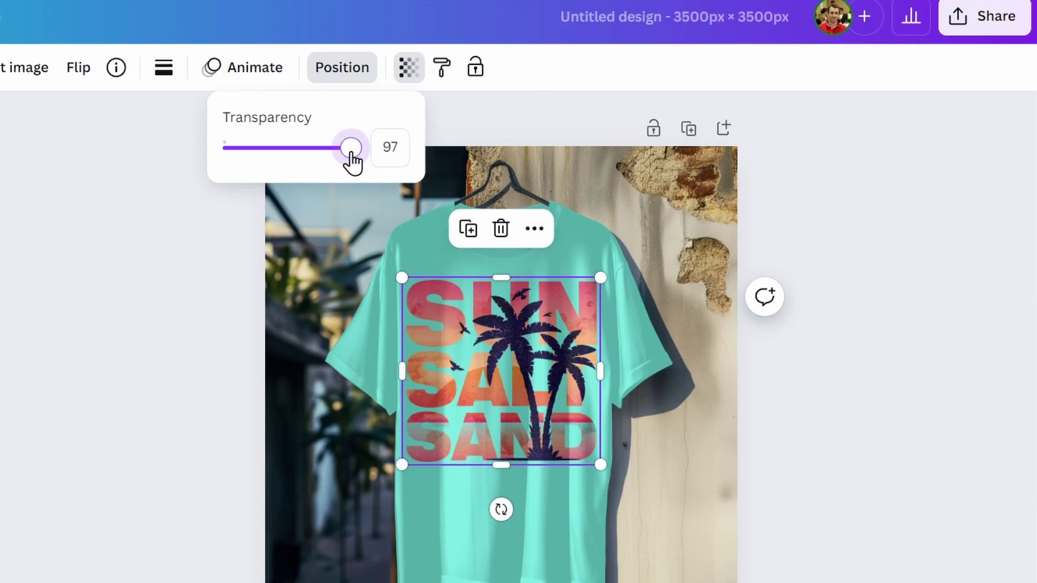
left_click(72, 315)
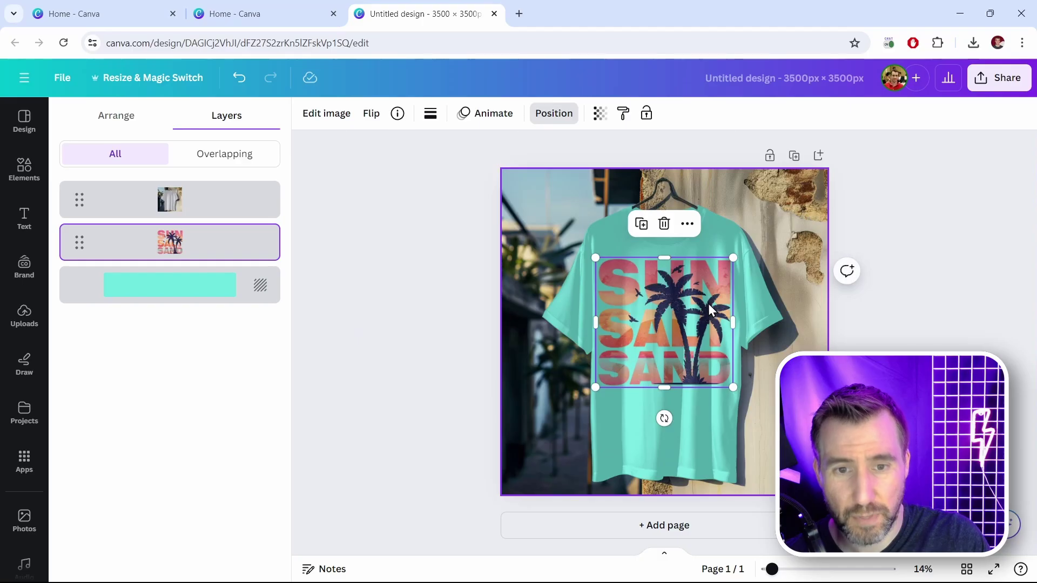
mouse_move(556, 336)
left_mouse_down()
mouse_move(526, 330)
mouse_move(556, 325)
left_mouse_up()
left_click_drag(703, 292, 700, 298)
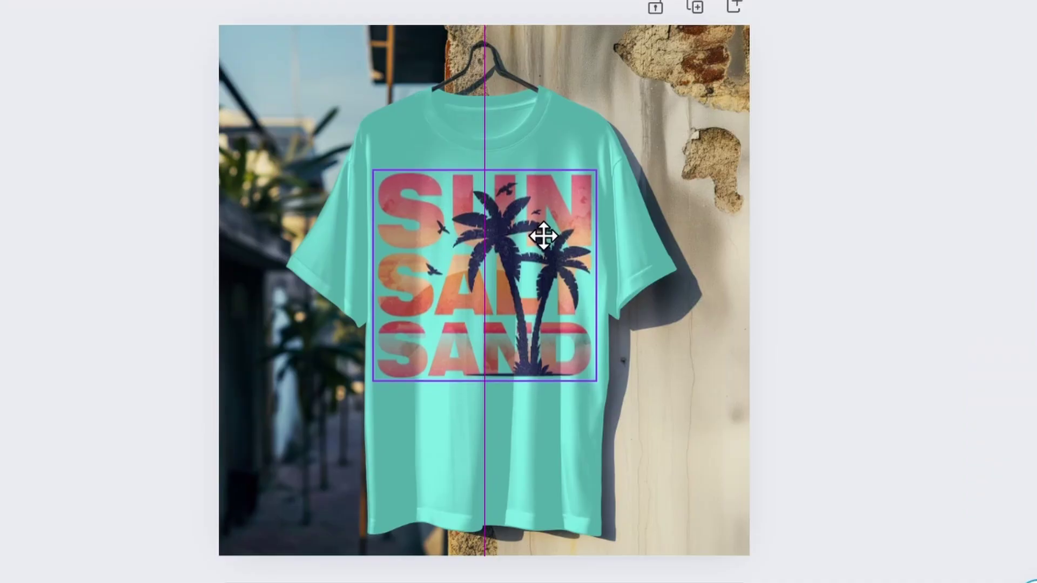
left_click_drag(542, 236, 542, 236)
left_click_drag(594, 172, 572, 183)
mouse_move(482, 288)
left_mouse_down()
mouse_move(490, 272)
mouse_move(489, 281)
left_mouse_up()
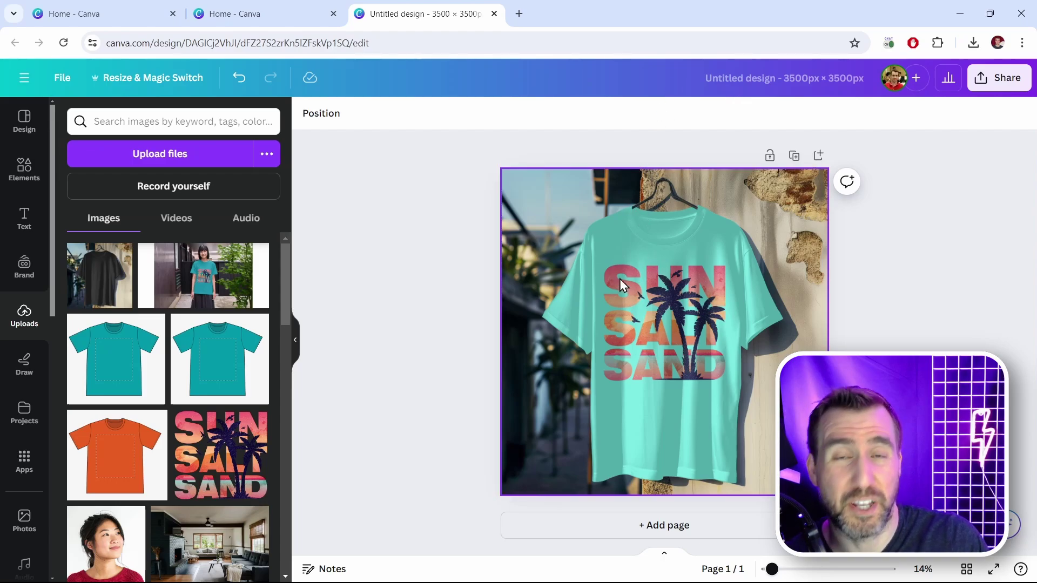
- Raise the hanging T-shirt photo's brightness to 30 and vibrance to 14
left_click(651, 211)
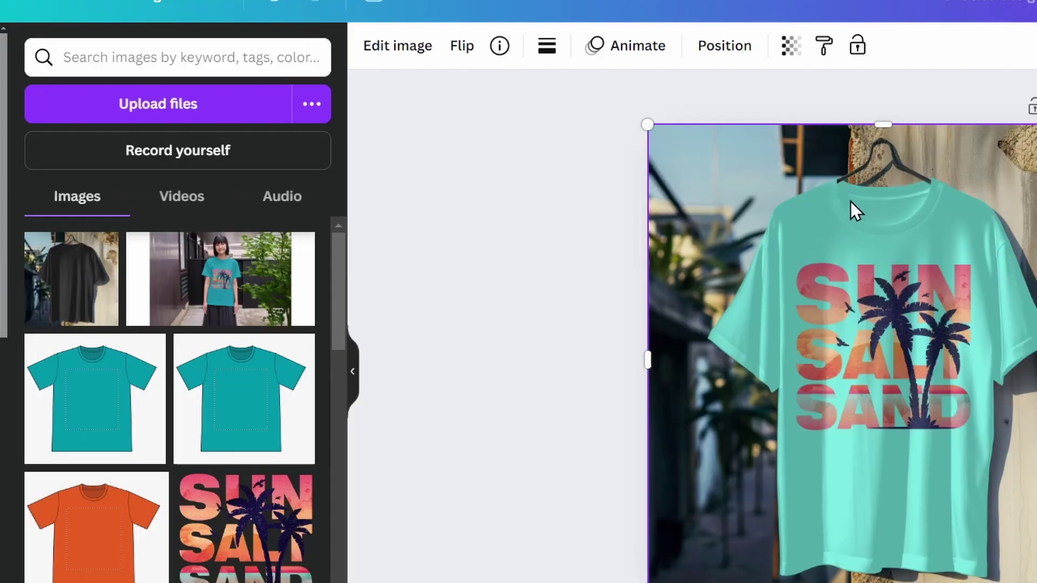
left_click(737, 64)
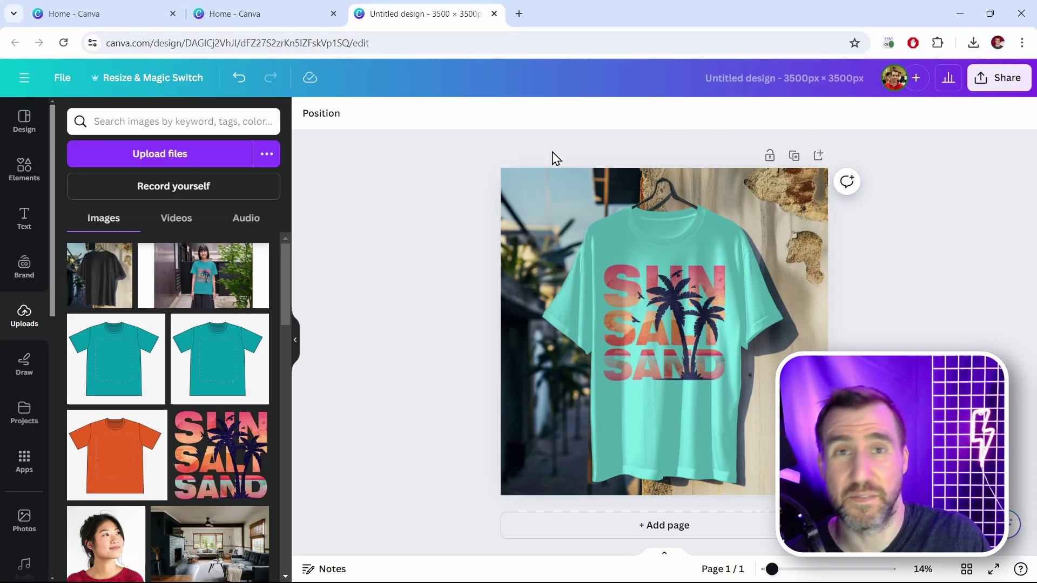
left_click(543, 179)
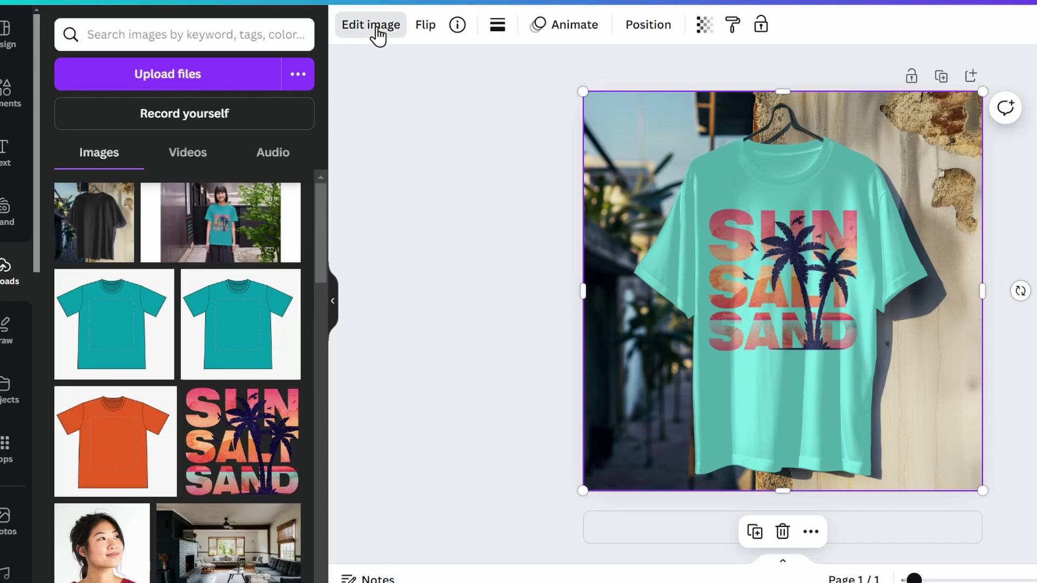
left_click(378, 36)
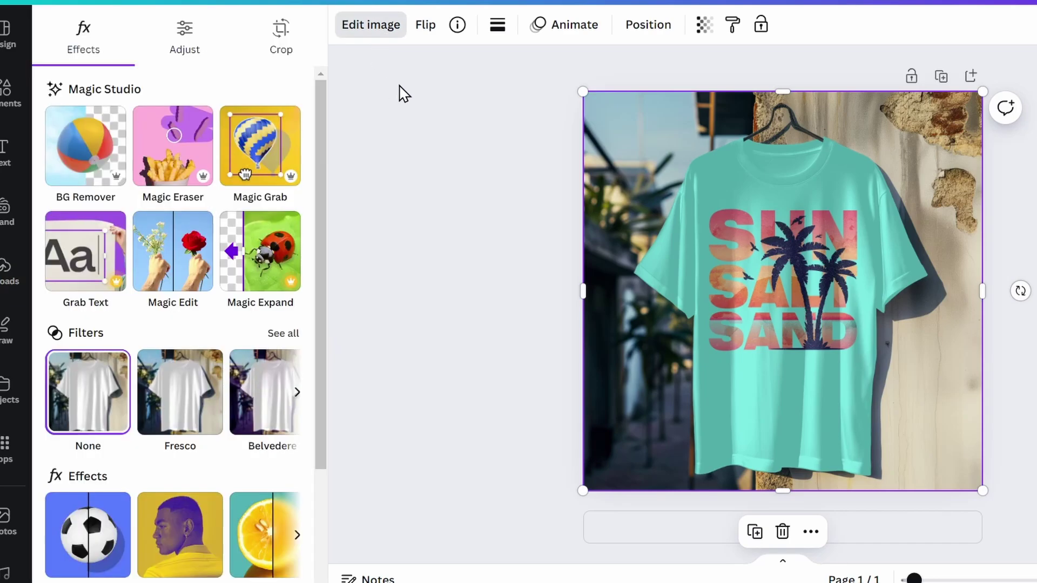
left_click(186, 52)
left_click_drag(156, 450, 181, 453)
left_click_drag(323, 211, 324, 388)
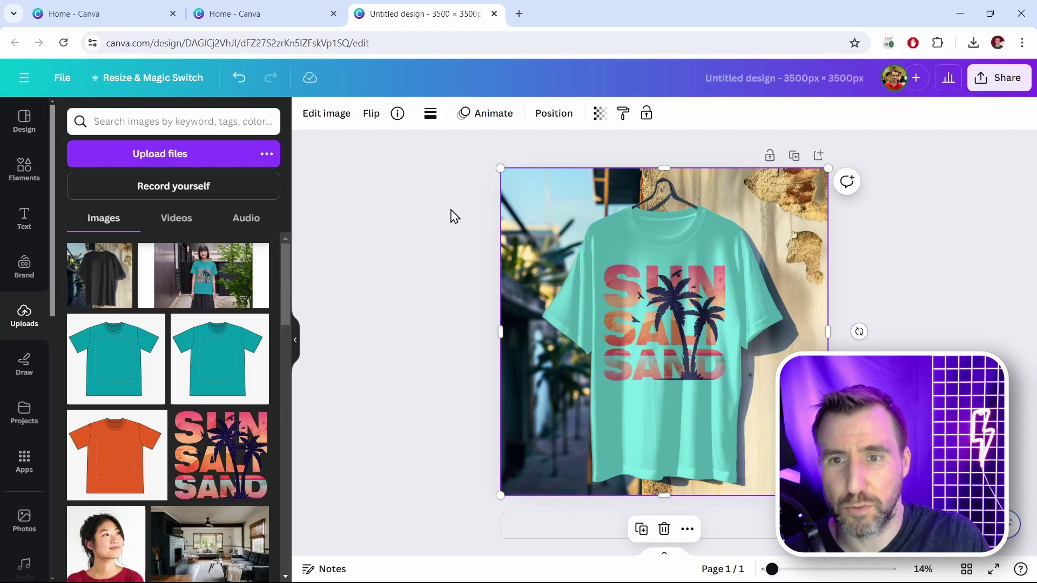
left_click(218, 134)
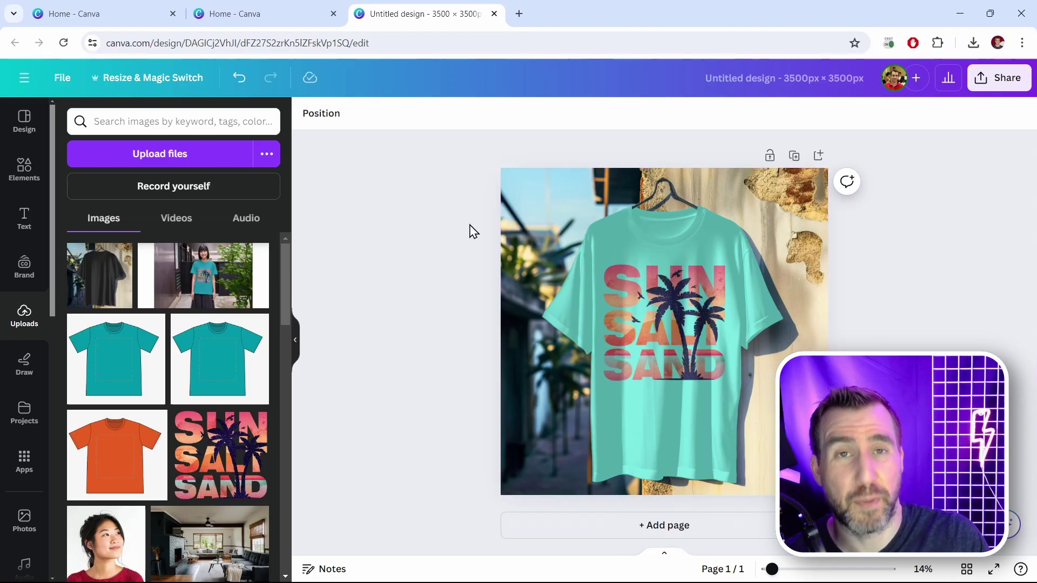
left_click(525, 185)
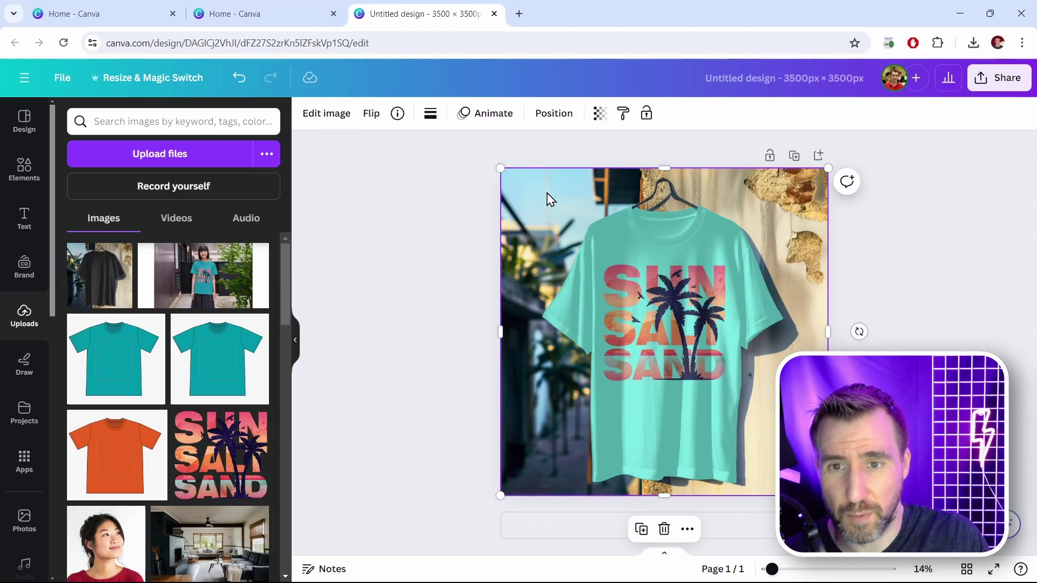
- Set the page background layer behind the mockup to White
left_click(556, 113)
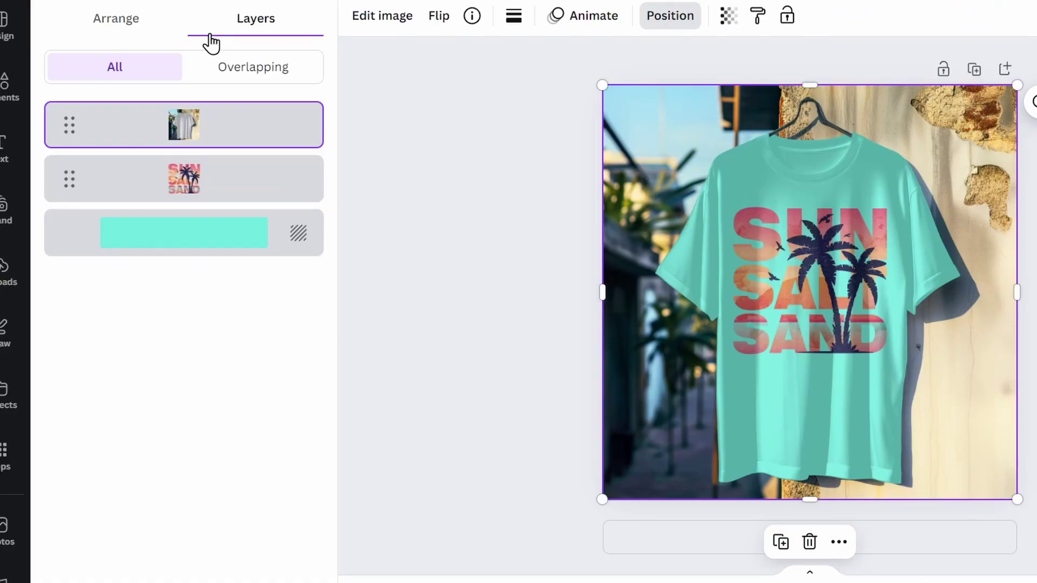
left_click(187, 236)
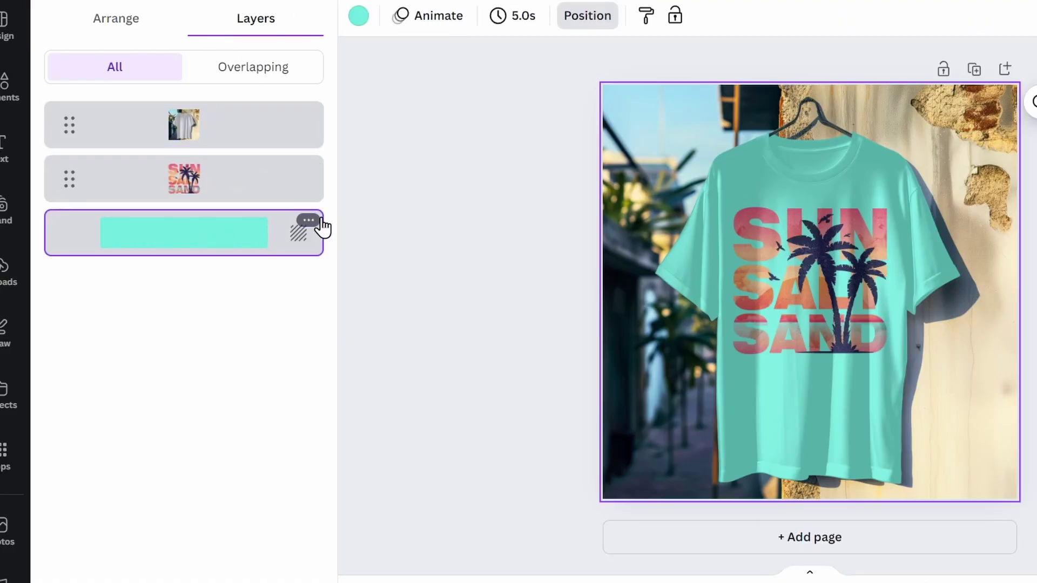
left_click(359, 16)
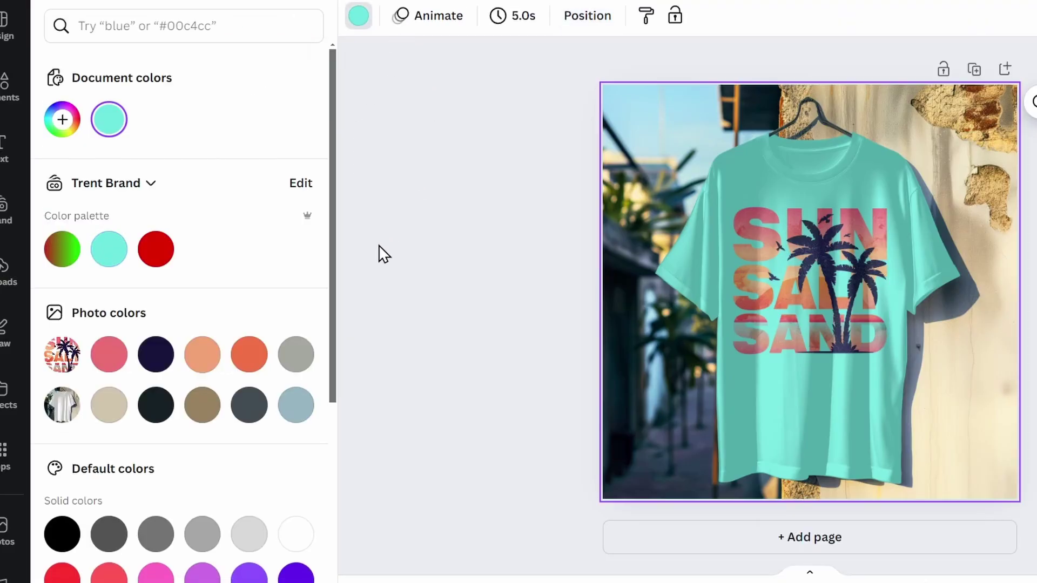
left_click(296, 535)
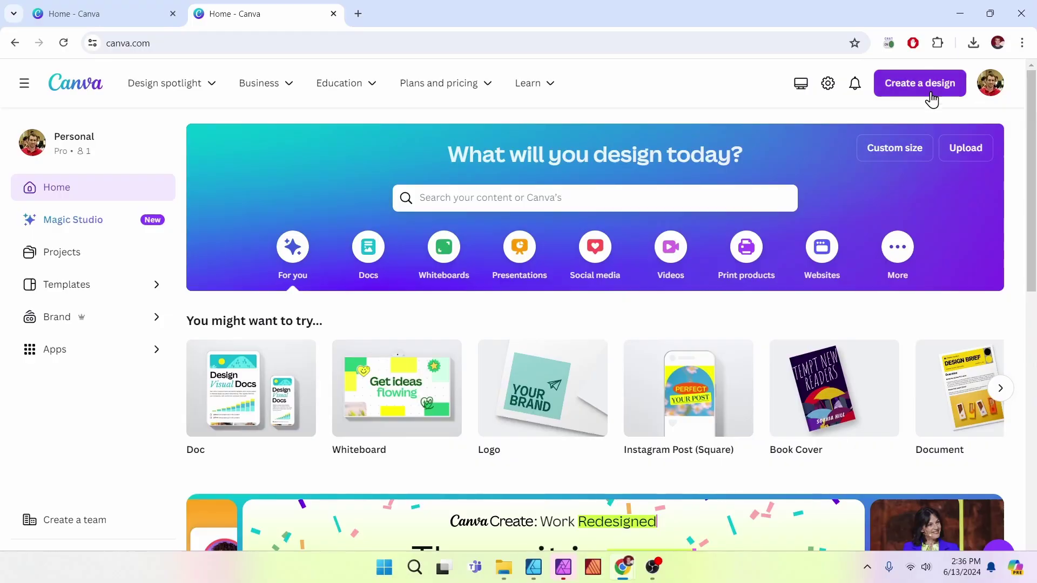
- Import Mockup.png from the computer and use it in a new design
left_click(928, 92)
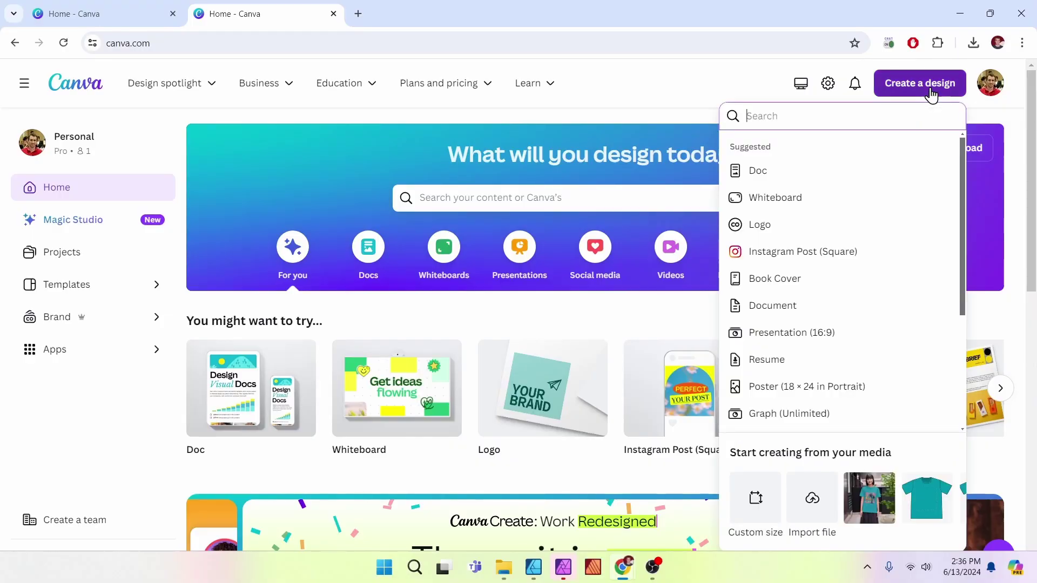
left_click(812, 501)
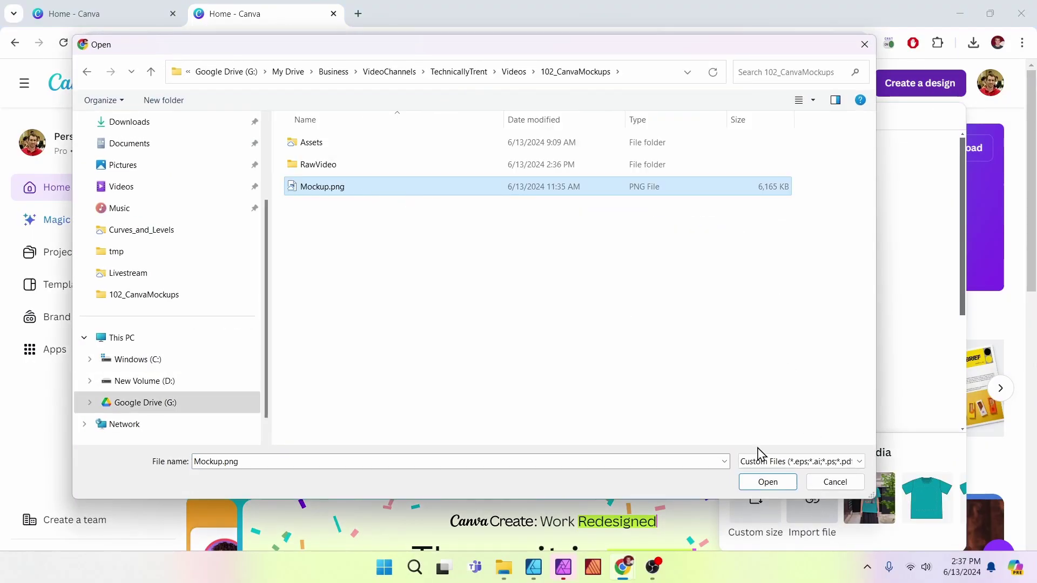
left_click(775, 483)
left_click(644, 227)
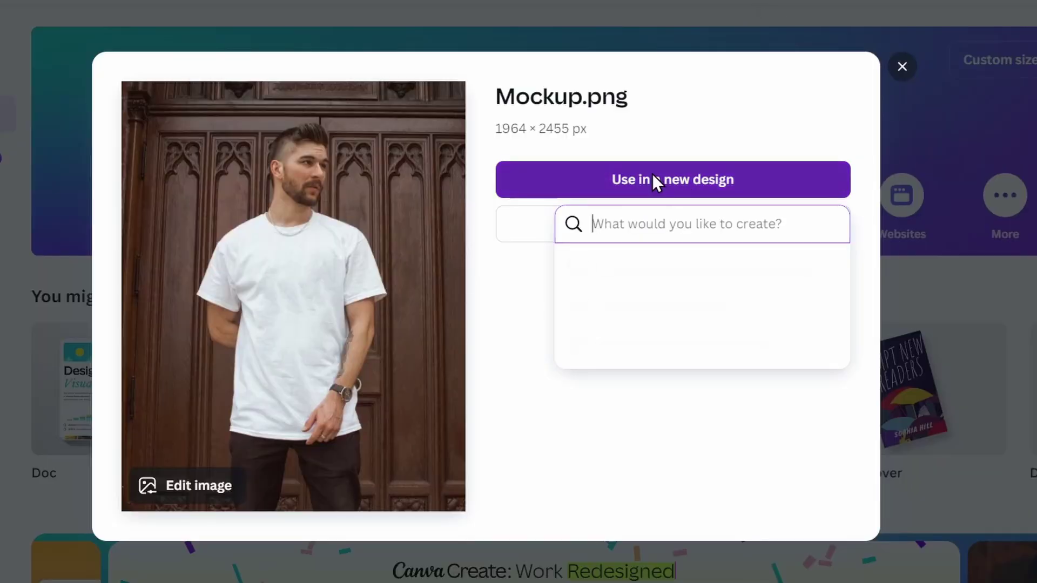
- Give the new design a custom size of 1964 × 2455 px and create it
left_click(643, 270)
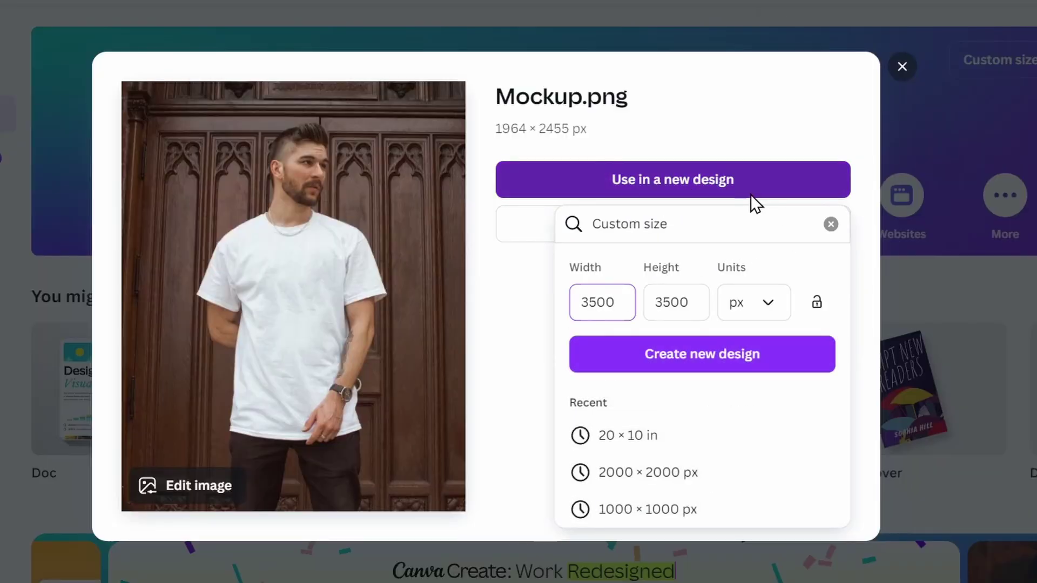
double_click(570, 300)
key("BackSpace")
type("1964")
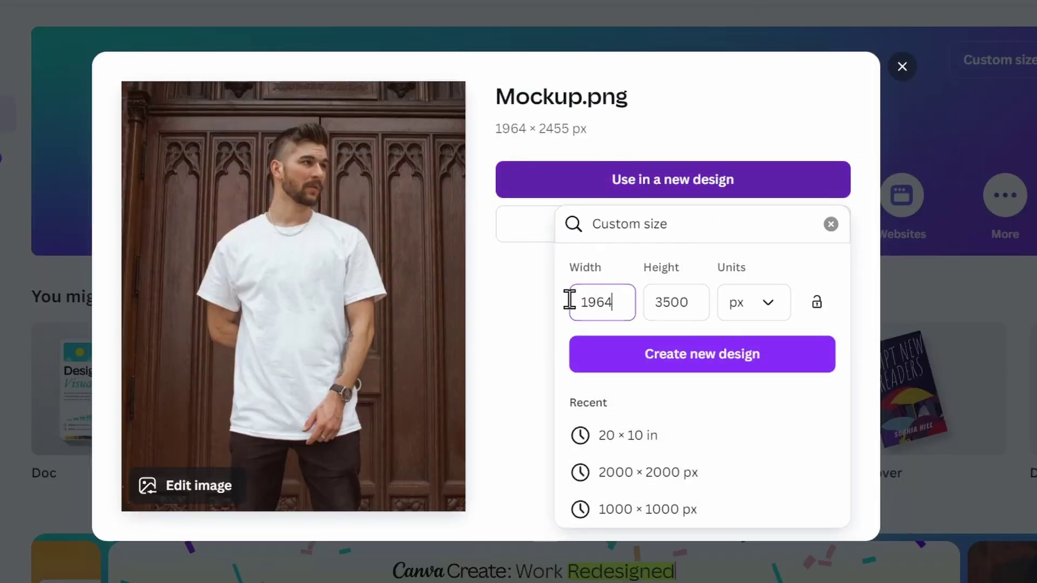
type("2455")
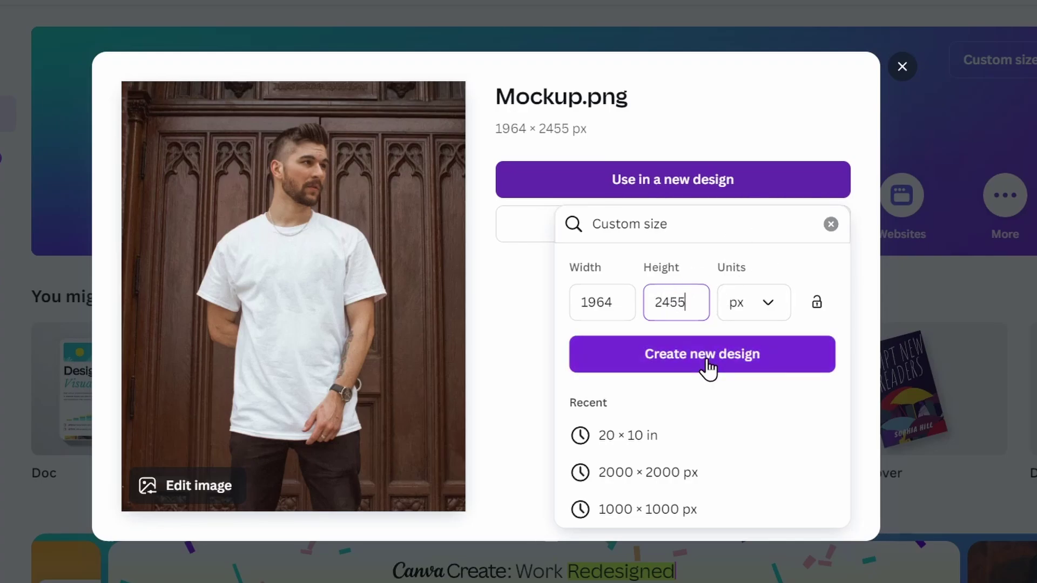
left_click(707, 362)
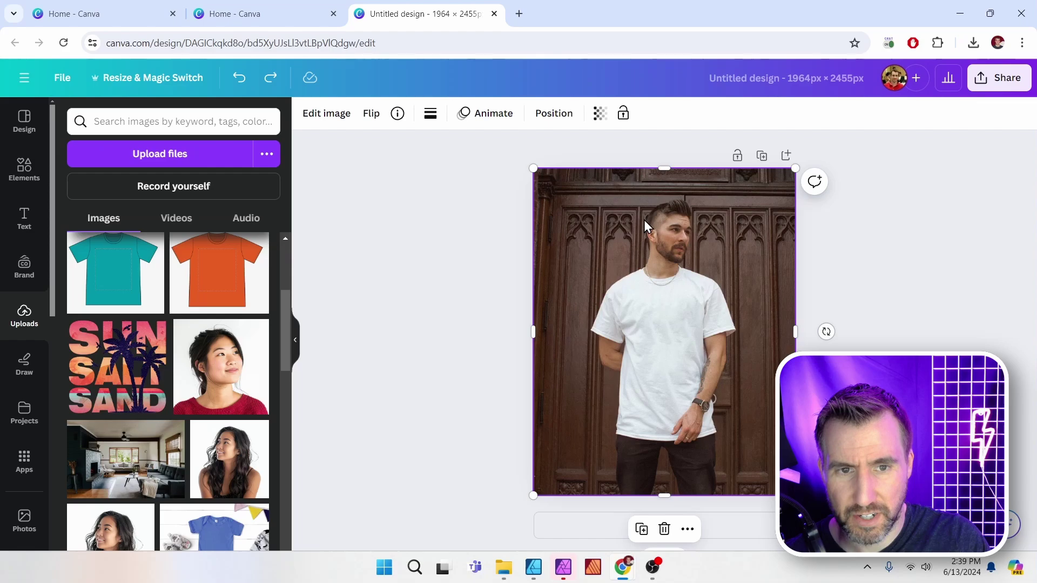
- Add the SUN SALT SAND graphic and stretch the man's photo to fill the page
left_click_drag(643, 221, 695, 283)
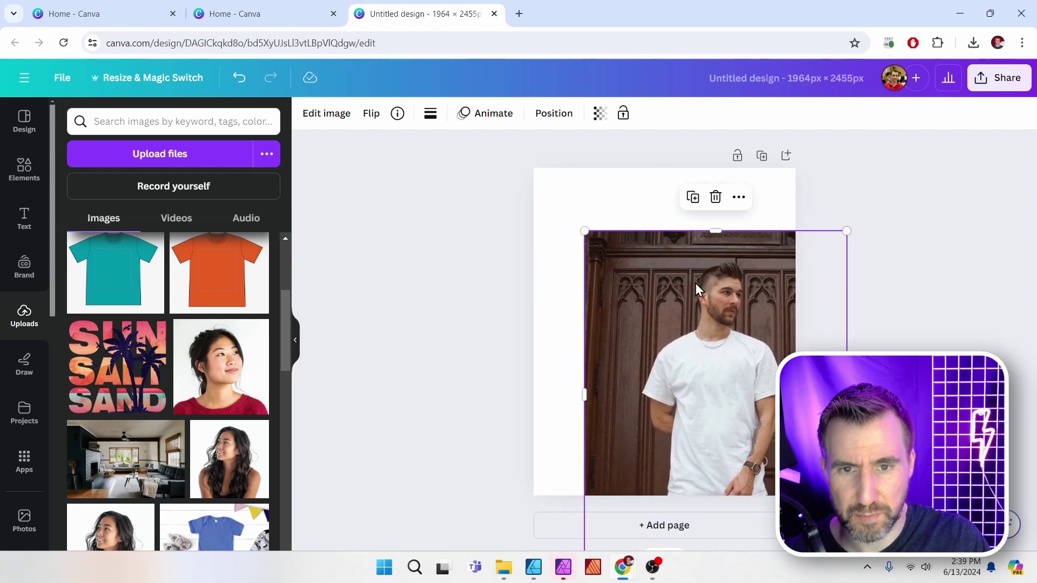
left_click_drag(116, 367, 584, 223)
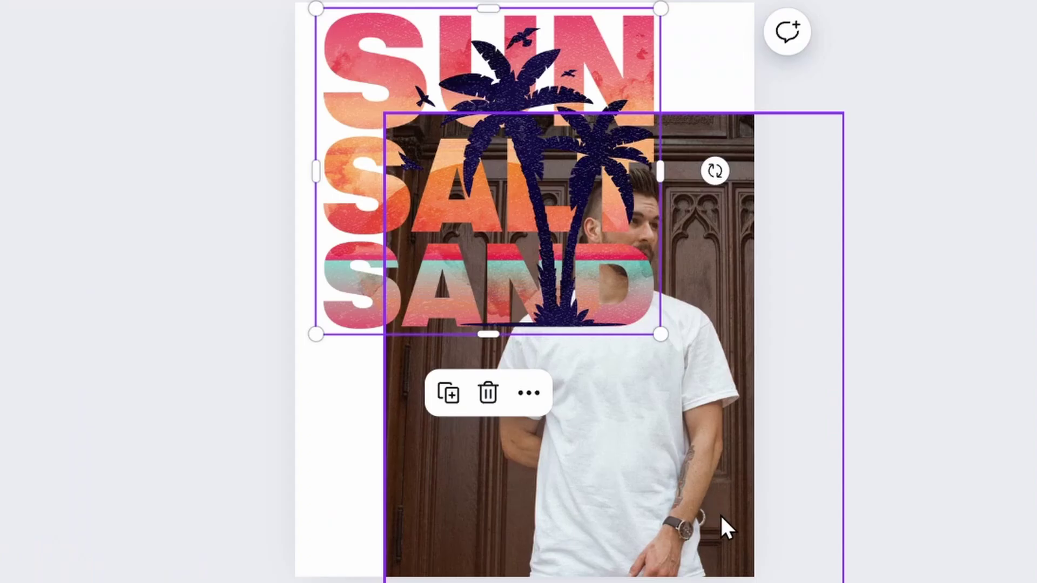
left_click(736, 481)
left_click_drag(736, 481, 644, 361)
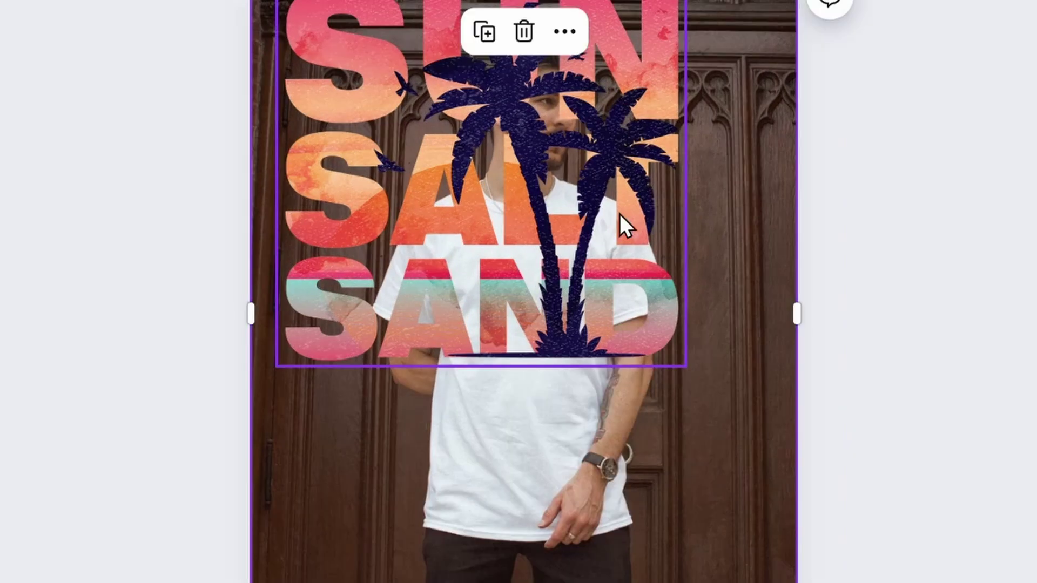
- Shrink the SUN SALT SAND graphic to about 471 × 446 and centre it on his chest
left_click(502, 197)
left_click_drag(683, 3, 363, 217)
left_click_drag(374, 278, 547, 305)
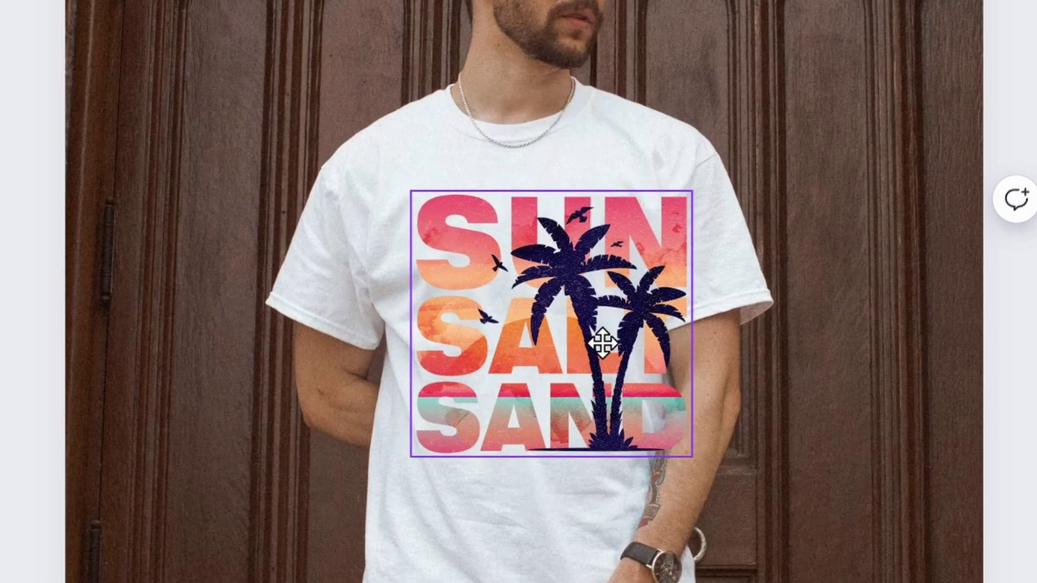
left_click_drag(692, 457, 628, 405)
left_click_drag(556, 301, 573, 301)
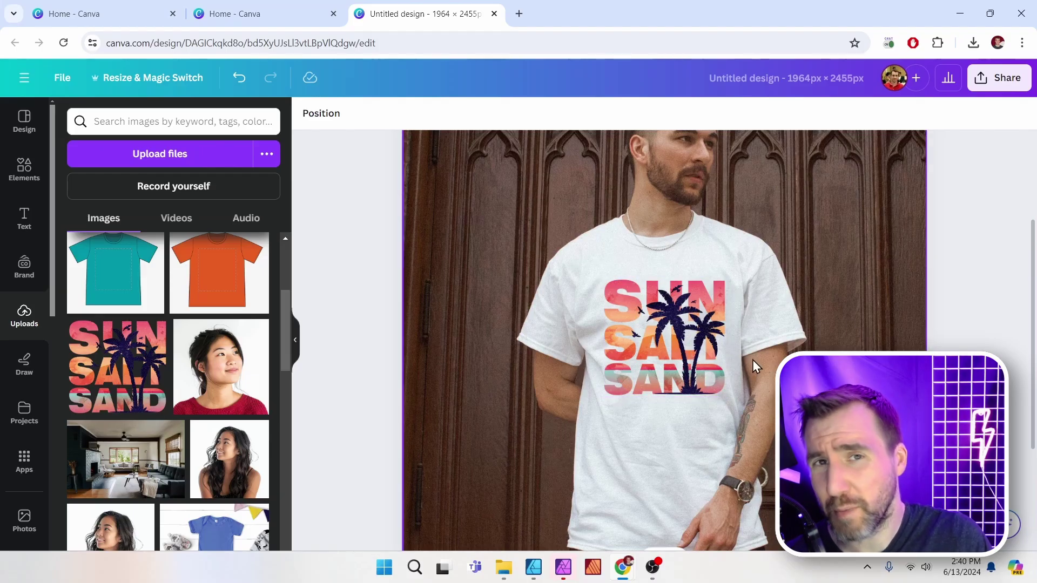
- Lower the SUN SALT SAND graphic's transparency to 90 so it blends into the shirt
left_click(683, 304)
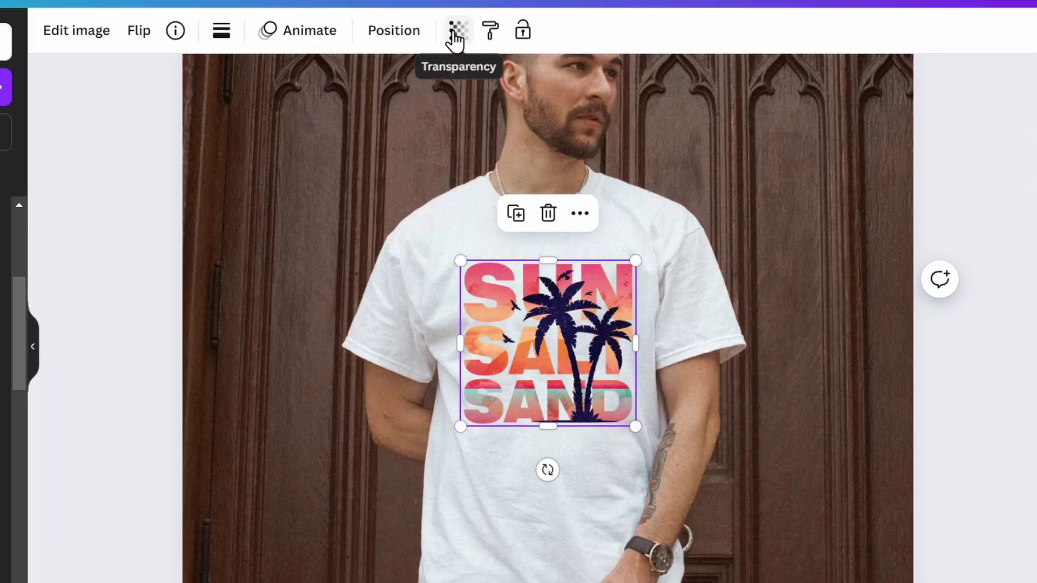
left_click(455, 33)
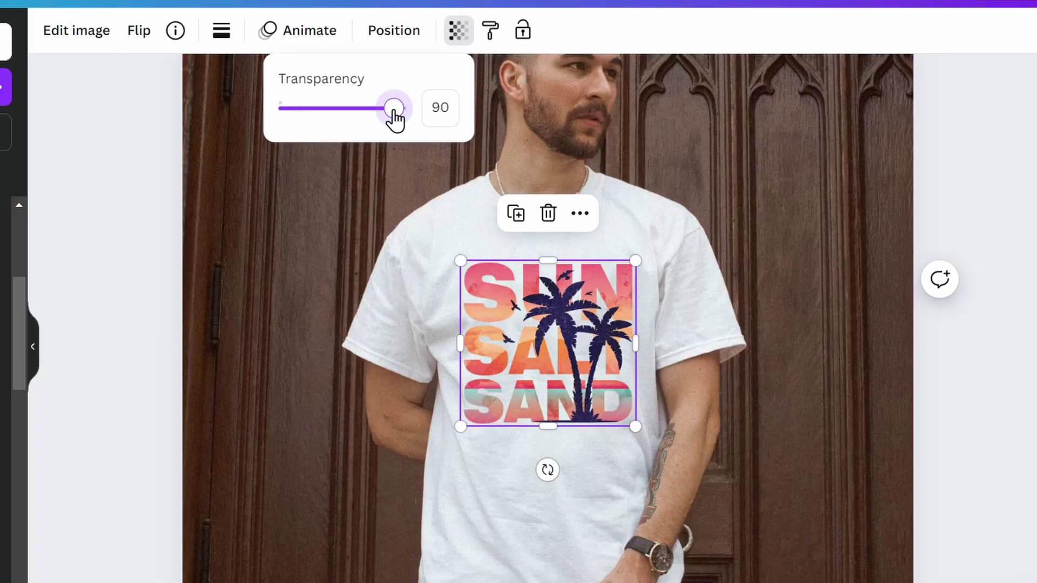
left_click(287, 226)
left_click(548, 339)
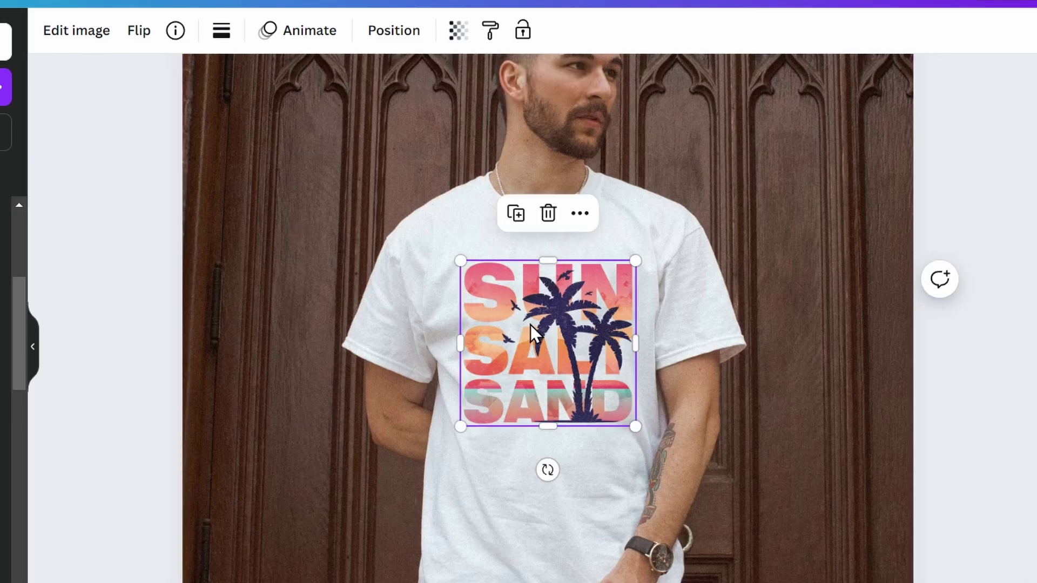
left_click(547, 221)
scroll(548, 218, "down", 2)
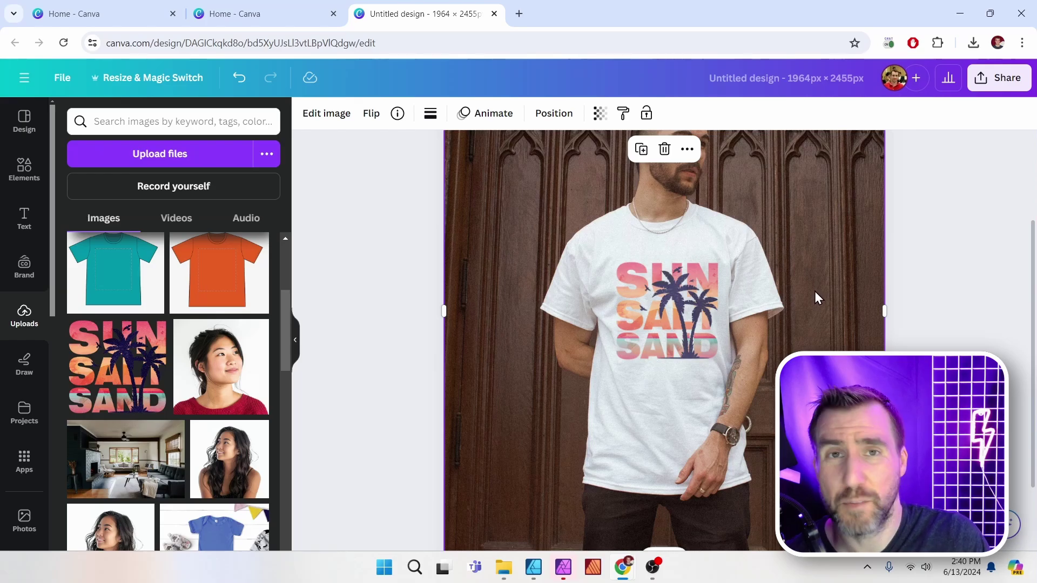
scroll(808, 298, "down", 1)
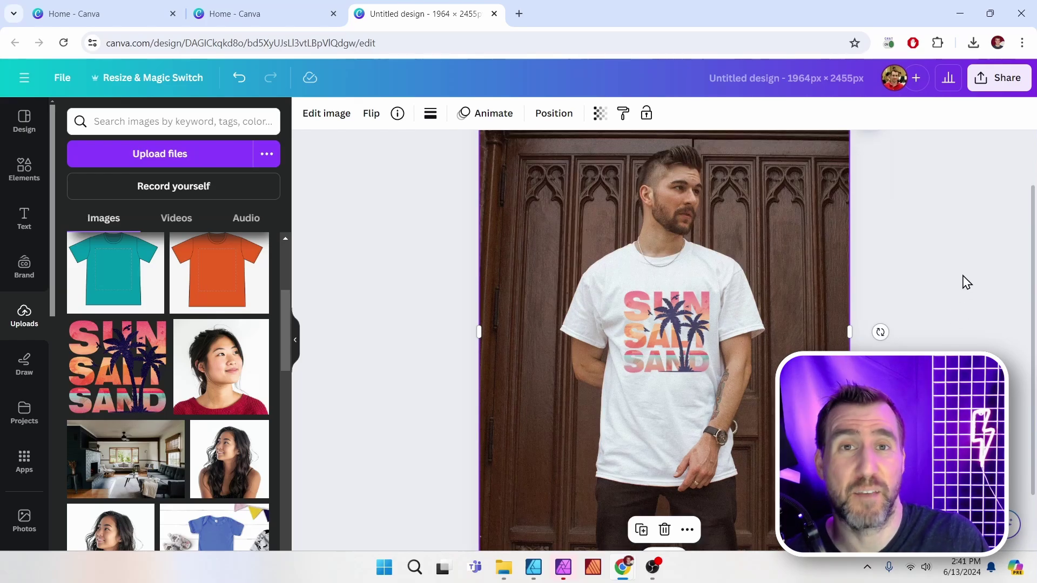